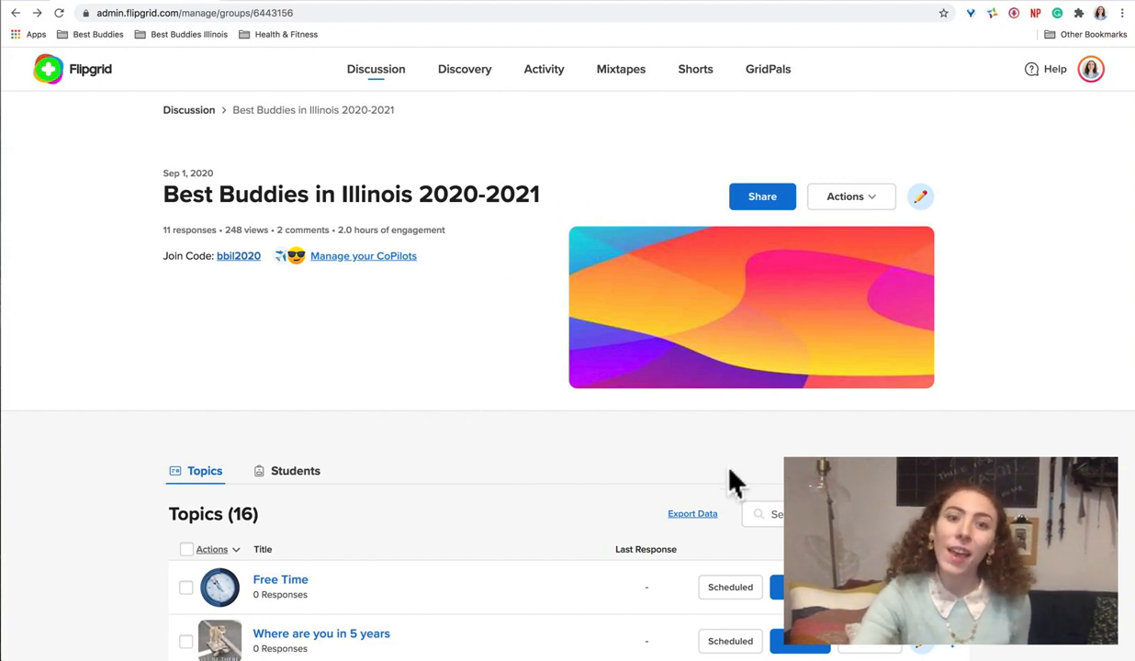
Step: Review the scheduled and active topics in the Best Buddies in Illinois 2020-2021 group
{"action": "scroll", "coordinate": [735, 482], "scroll_direction": "down", "scroll_amount": 1}
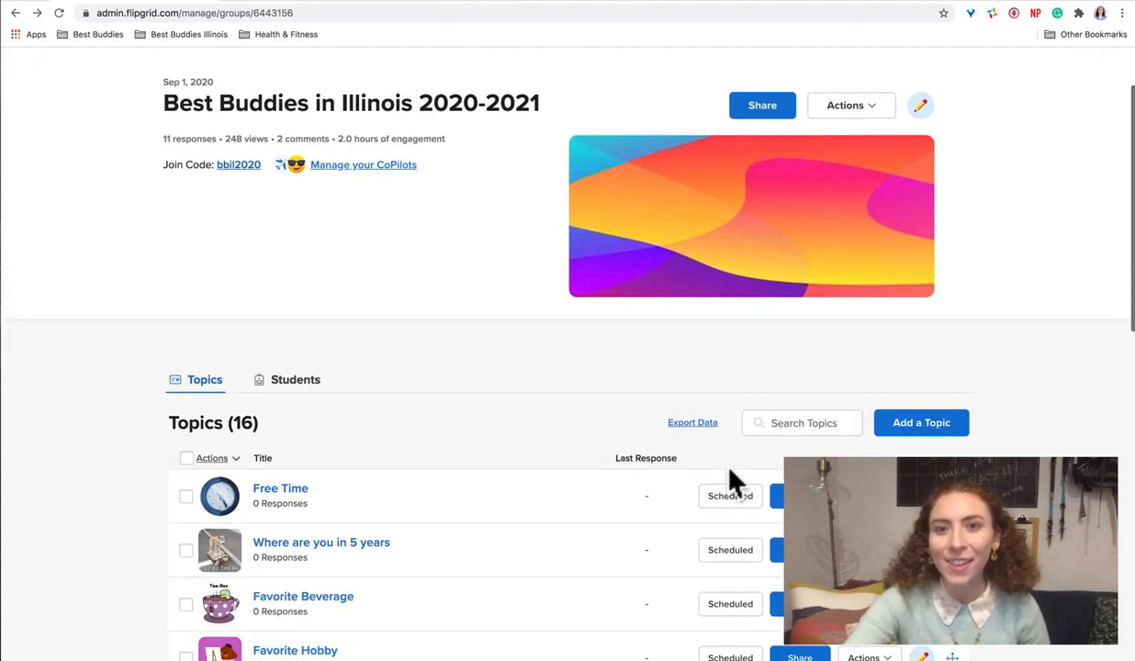
{"action": "scroll", "coordinate": [592, 430], "scroll_direction": "down", "scroll_amount": 6}
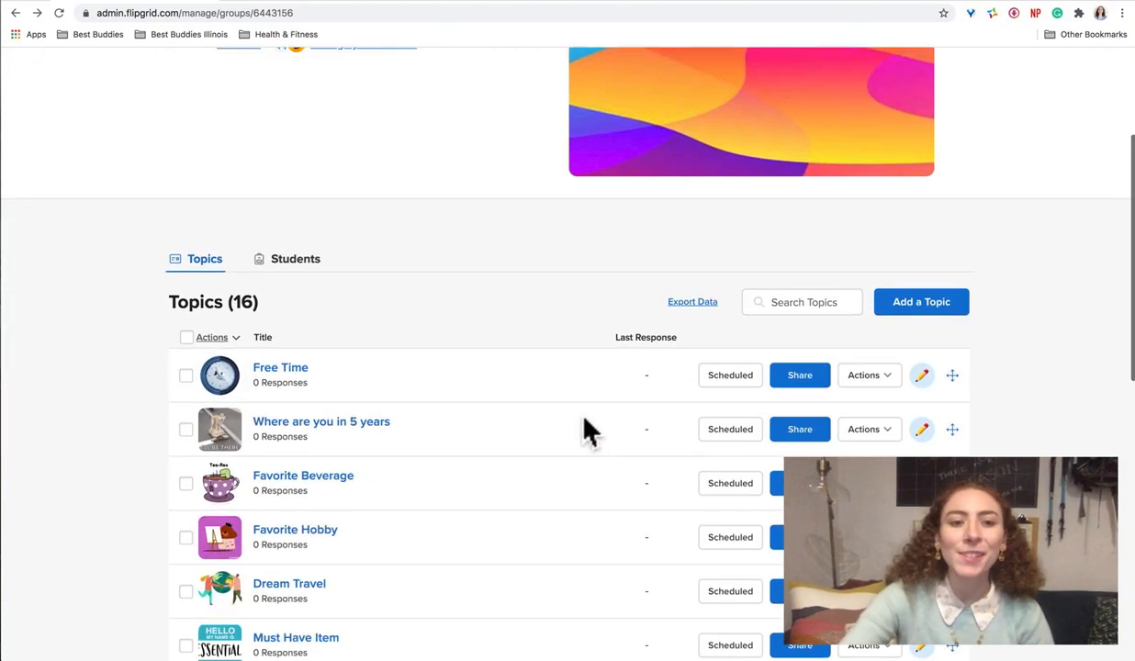
{"action": "scroll", "coordinate": [581, 415], "scroll_direction": "down", "scroll_amount": 1}
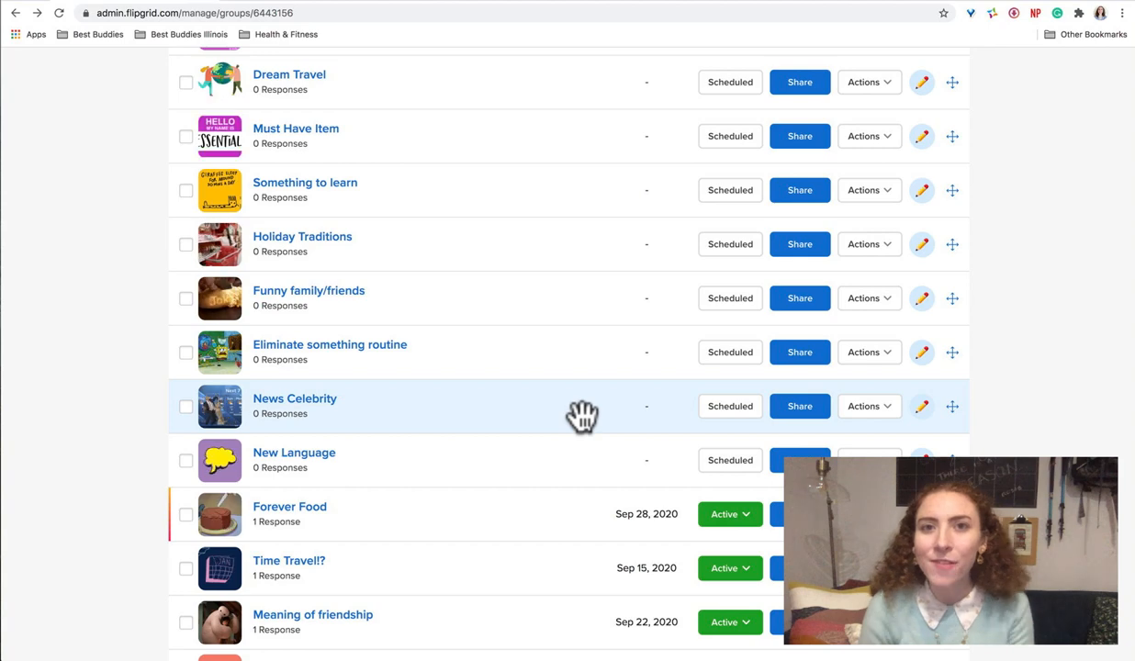
{"action": "scroll", "coordinate": [581, 415], "scroll_direction": "down", "scroll_amount": 2}
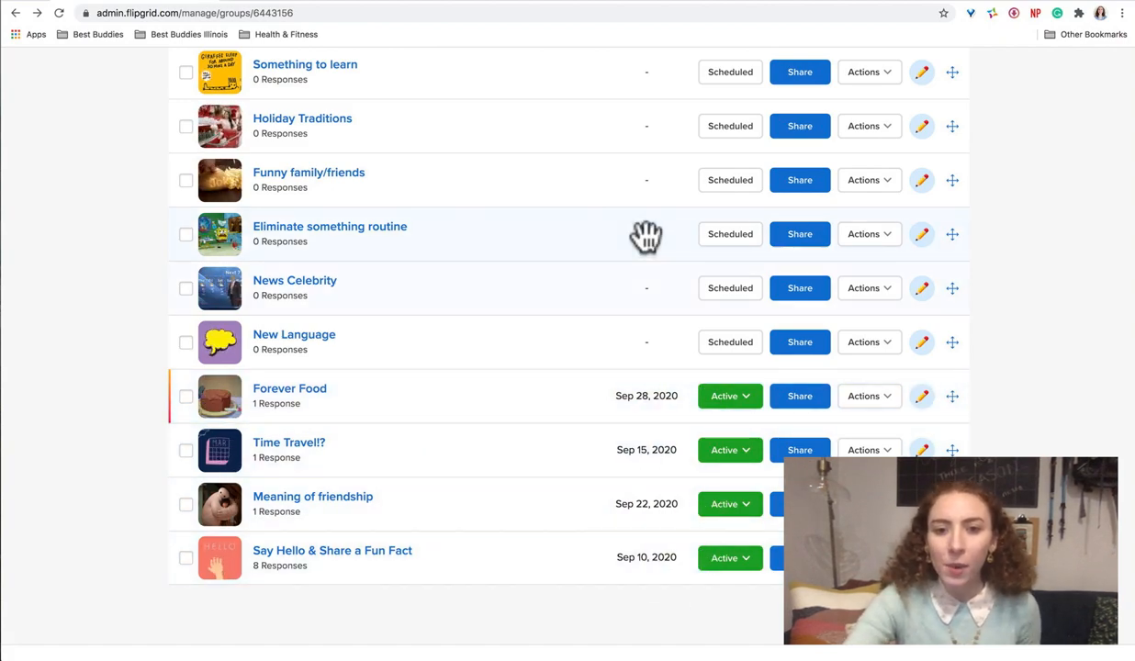
{"action": "scroll", "coordinate": [647, 236], "scroll_direction": "up", "scroll_amount": 3}
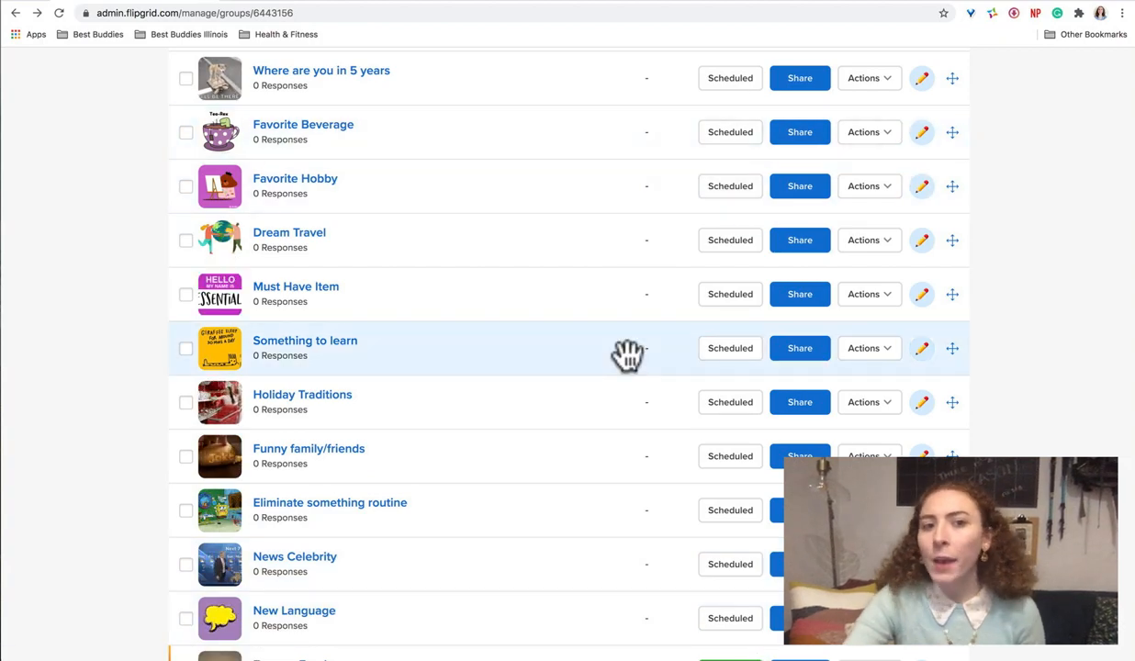
{"action": "scroll", "coordinate": [628, 355], "scroll_direction": "up", "scroll_amount": 2}
{"action": "scroll", "coordinate": [627, 355], "scroll_direction": "up", "scroll_amount": 1}
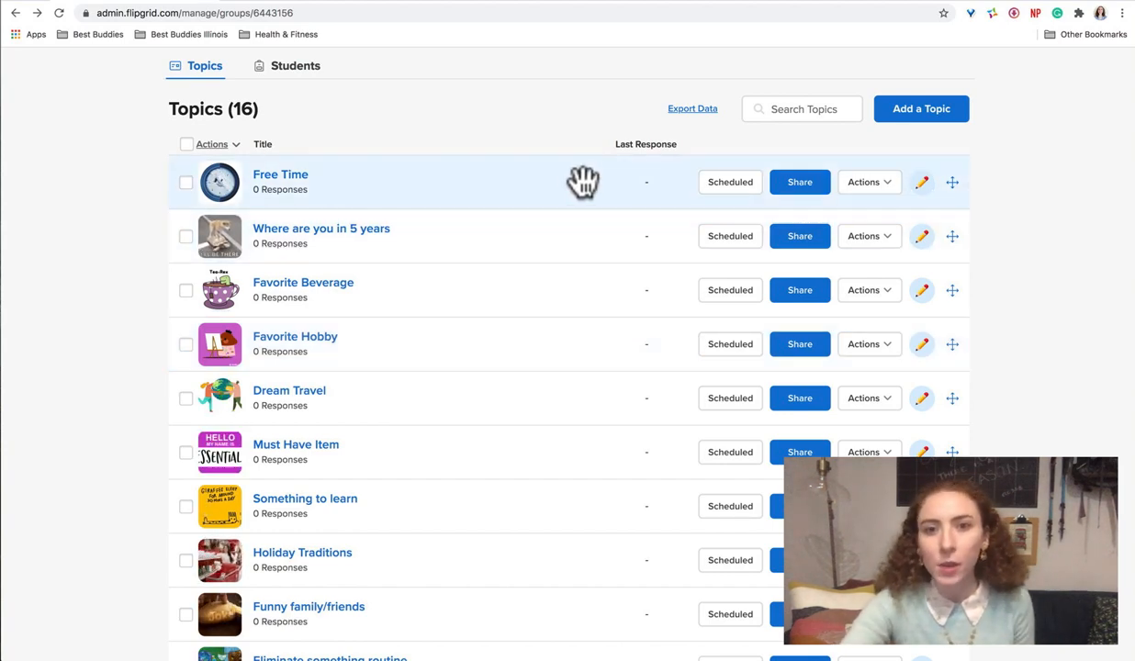
Step: Reorder the topics so Free Time comes after Where are you in 5 years and Holiday Traditions is first
{"action": "left_click_drag", "start_coordinate": [957, 178], "coordinate": [955, 239]}
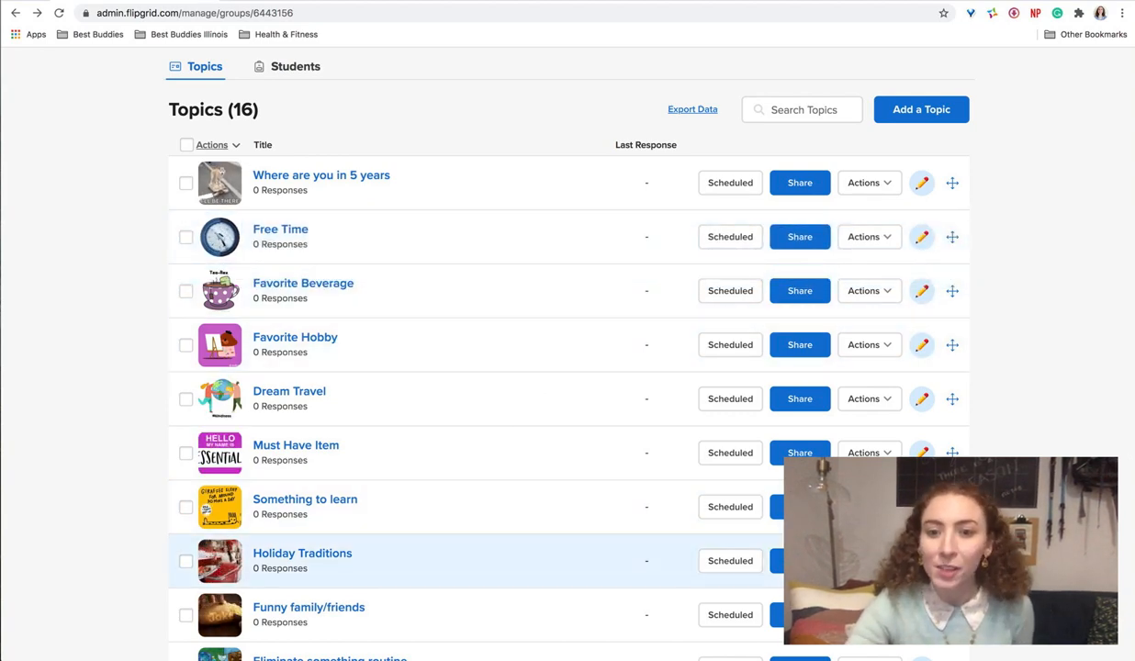
{"action": "left_click_drag", "start_coordinate": [952, 560], "coordinate": [953, 230]}
Step: Start a new topic in this group and title it "Favorite Present Ever?"
{"action": "scroll", "coordinate": [578, 254], "scroll_direction": "up", "scroll_amount": 5}
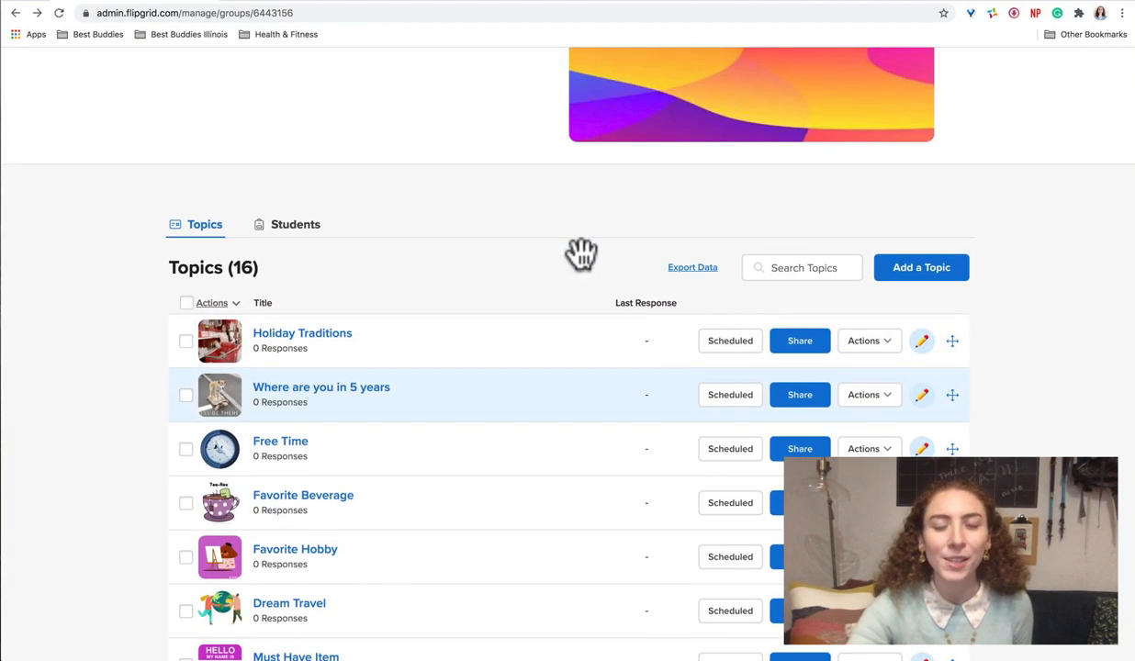
{"action": "scroll", "coordinate": [584, 269], "scroll_direction": "up", "scroll_amount": 2}
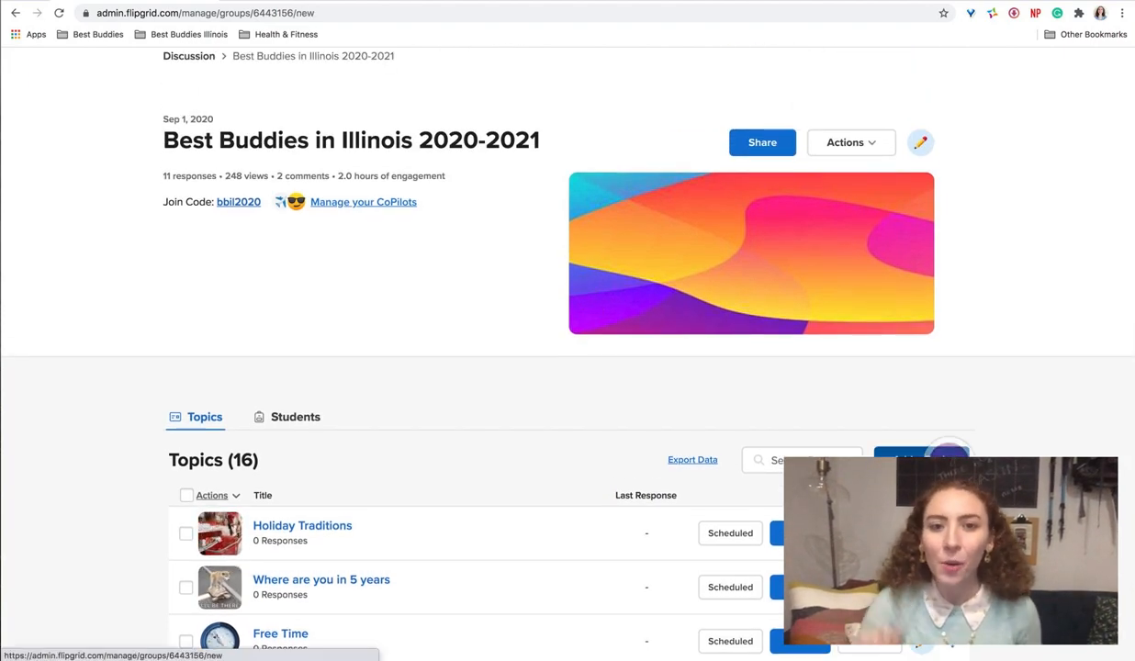
{"action": "left_click", "coordinate": [921, 459]}
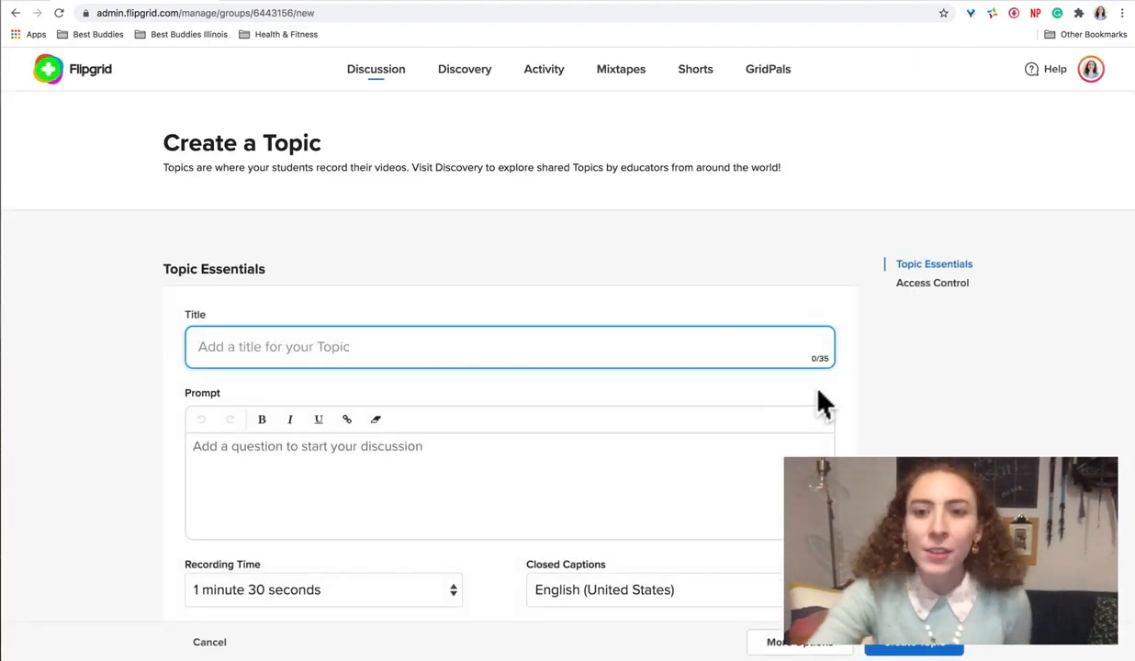
{"action": "scroll", "coordinate": [679, 339], "scroll_direction": "down", "scroll_amount": 1}
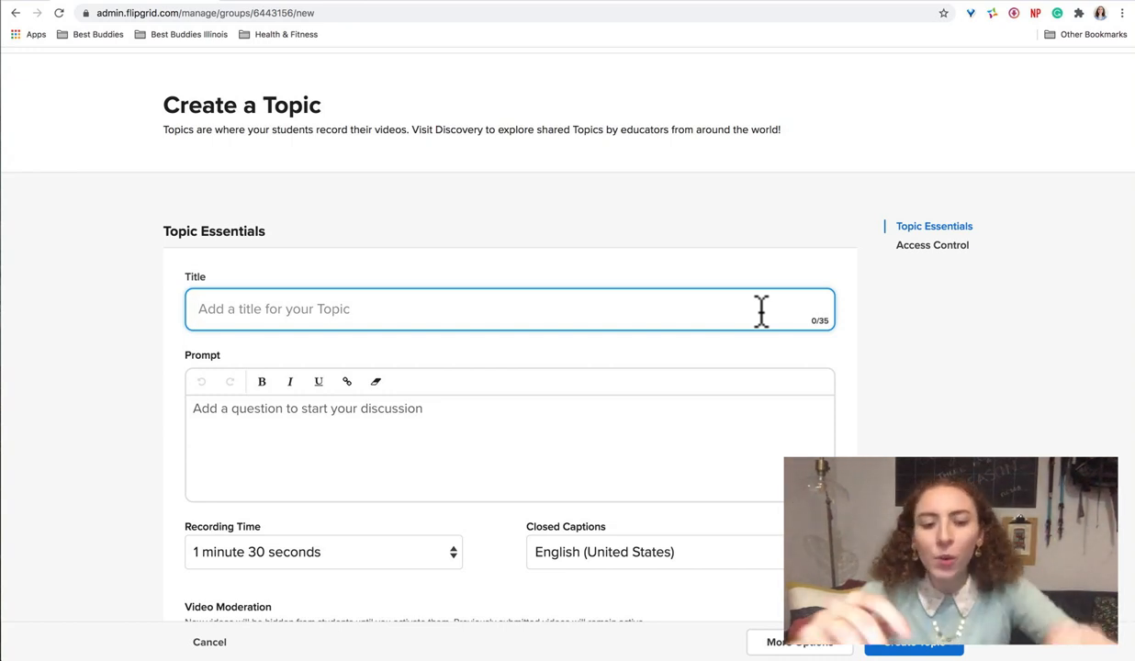
{"action": "type", "text": "Favorite"}
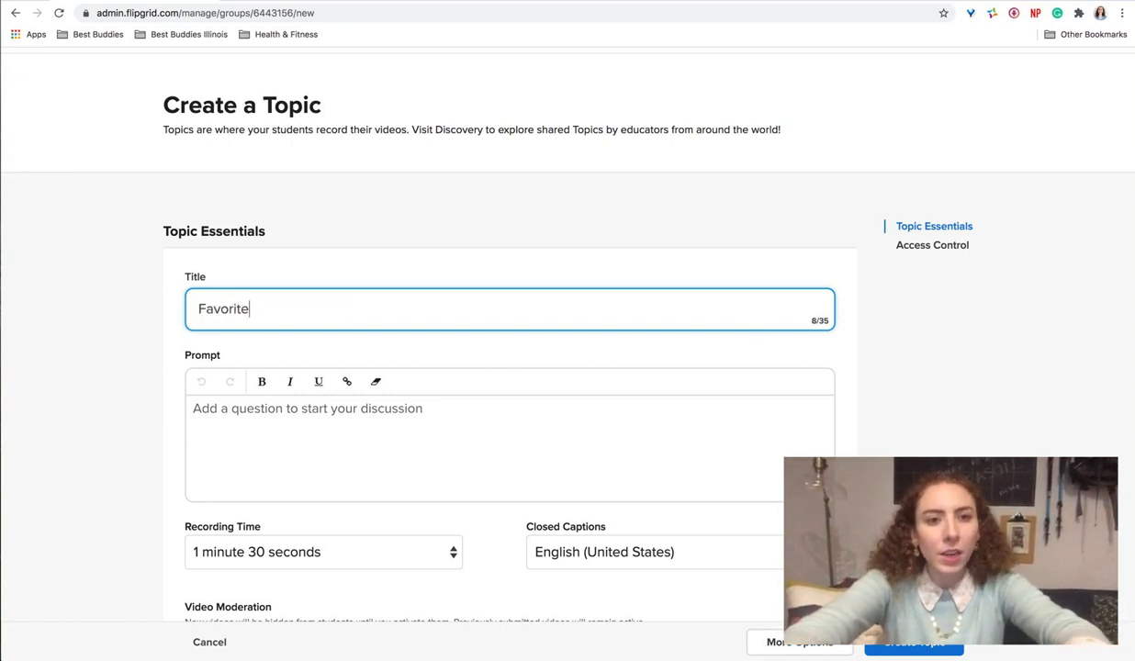
{"action": "type", "text": " Present "}
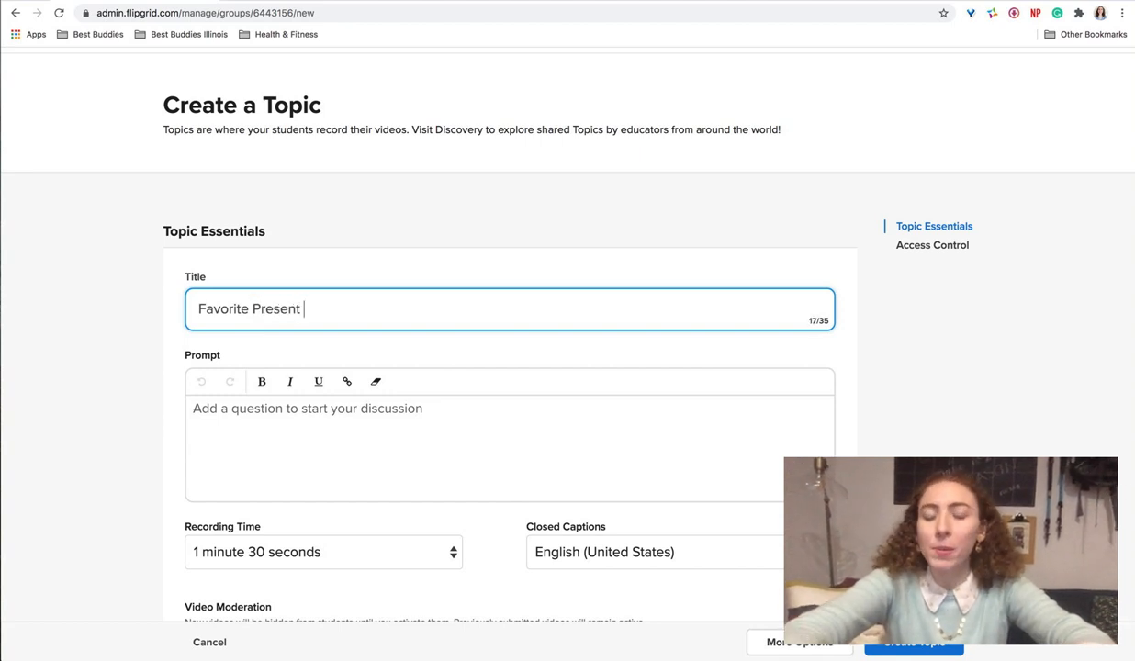
{"action": "type", "text": "Ever?"}
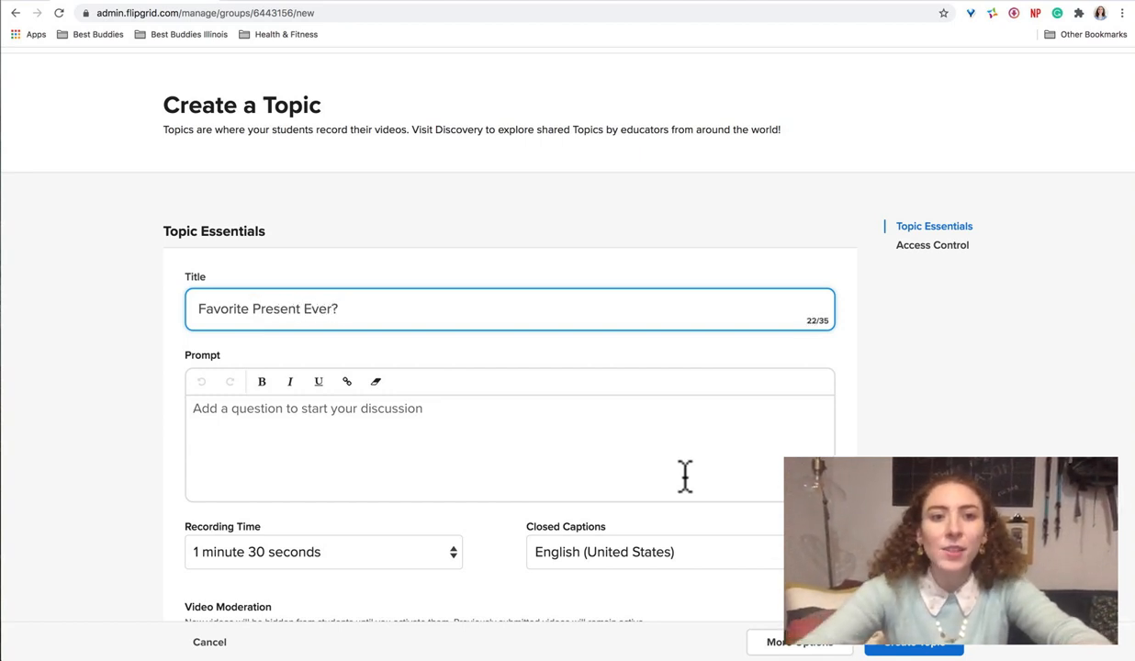
Step: Begin the topic's prompt with "Record a video, or upload a previous video, sharing what your favorite present you've ever received is"
{"action": "left_click", "coordinate": [499, 448]}
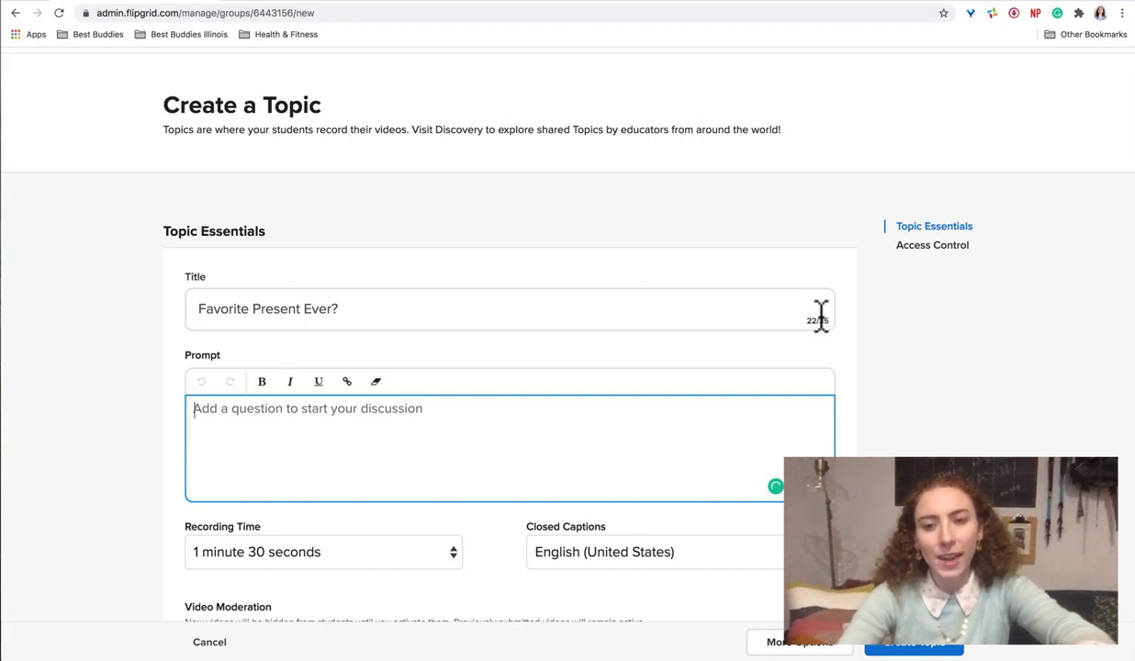
{"action": "scroll", "coordinate": [633, 420], "scroll_direction": "down", "scroll_amount": 3}
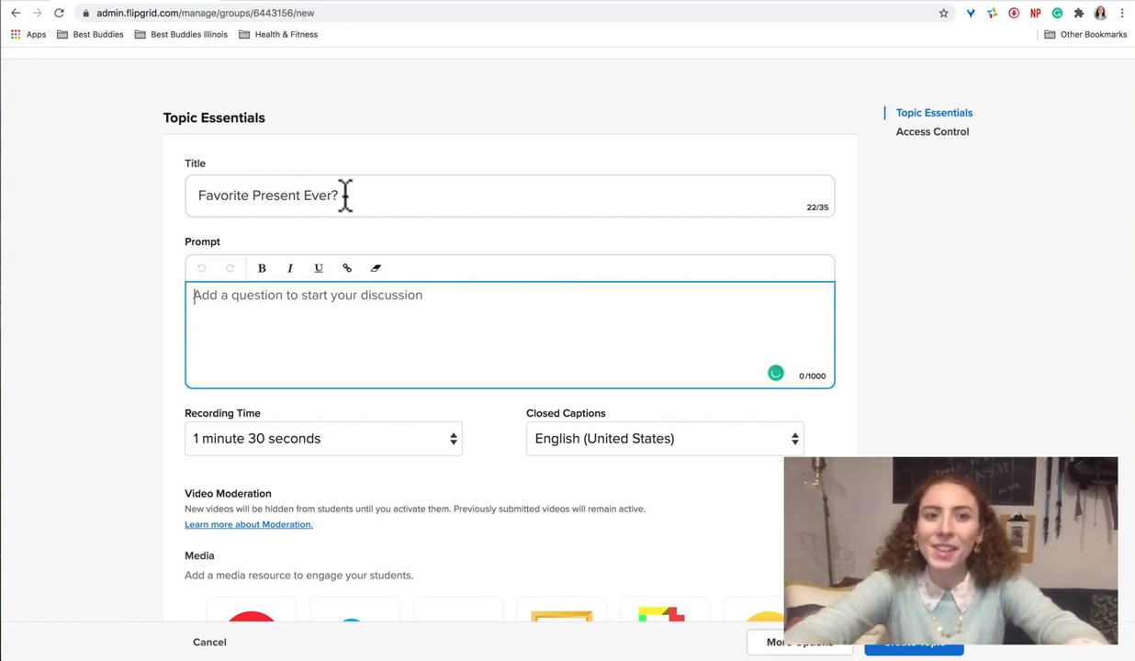
{"action": "left_click", "coordinate": [355, 300]}
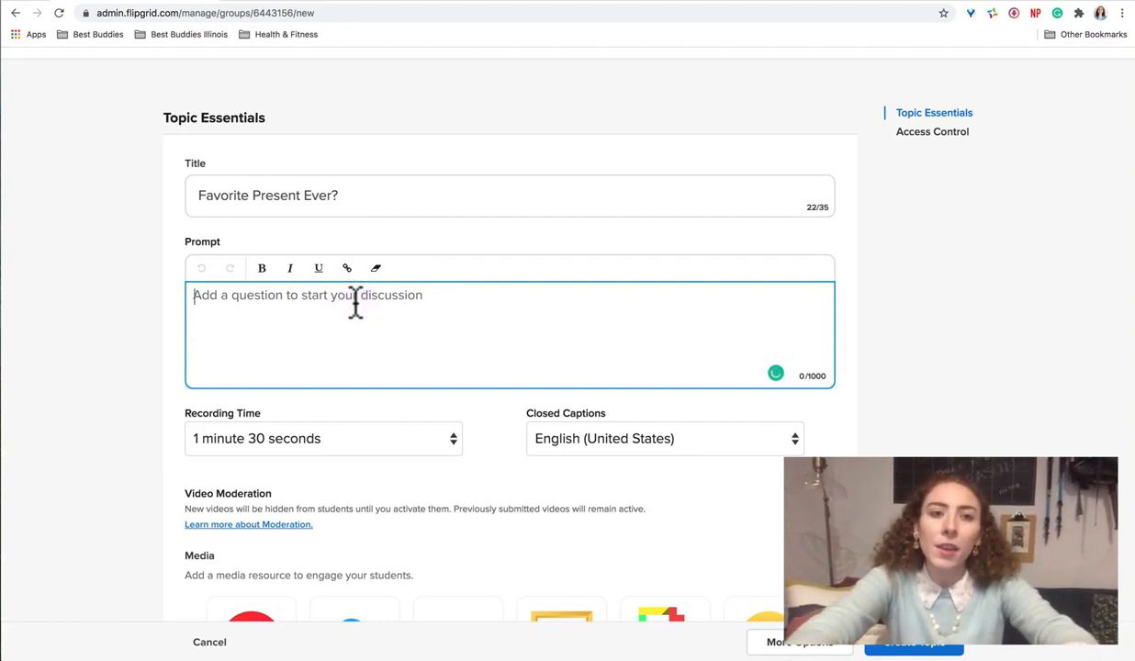
{"action": "type", "text": "Record "}
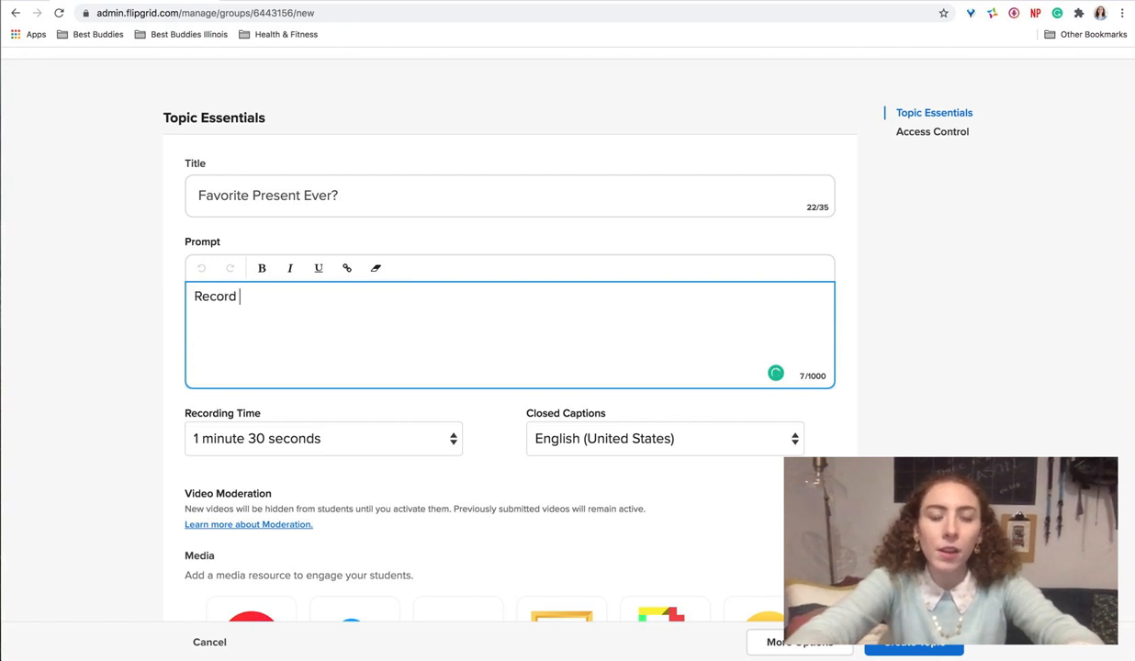
{"action": "type", "text": "a video, or up"}
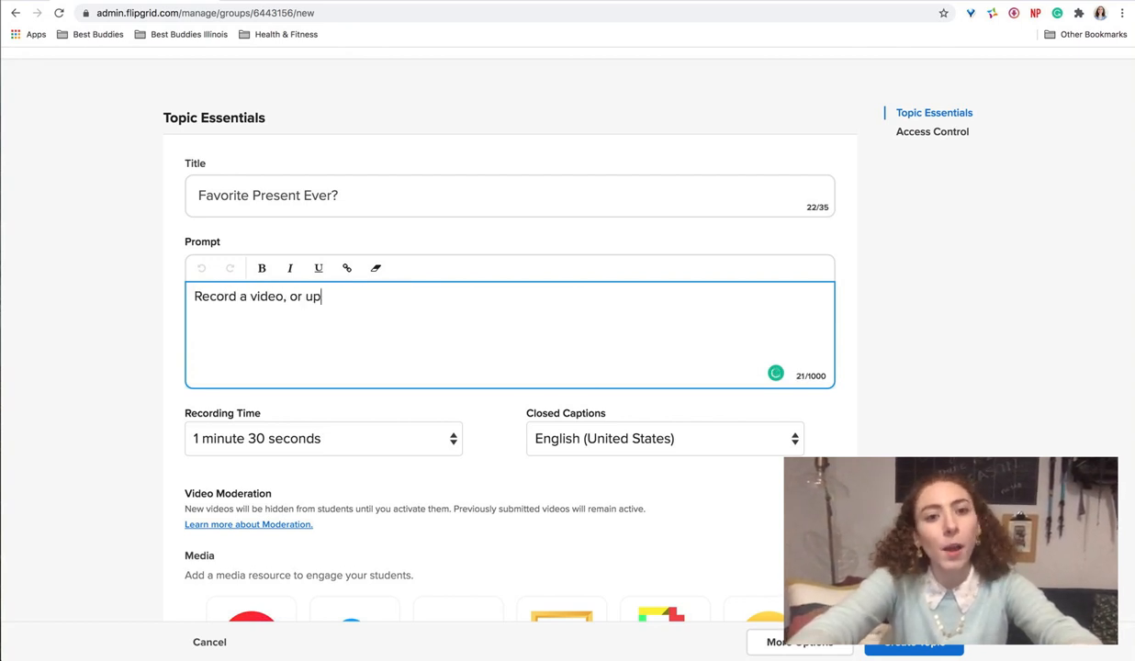
{"action": "type", "text": "load a previous "}
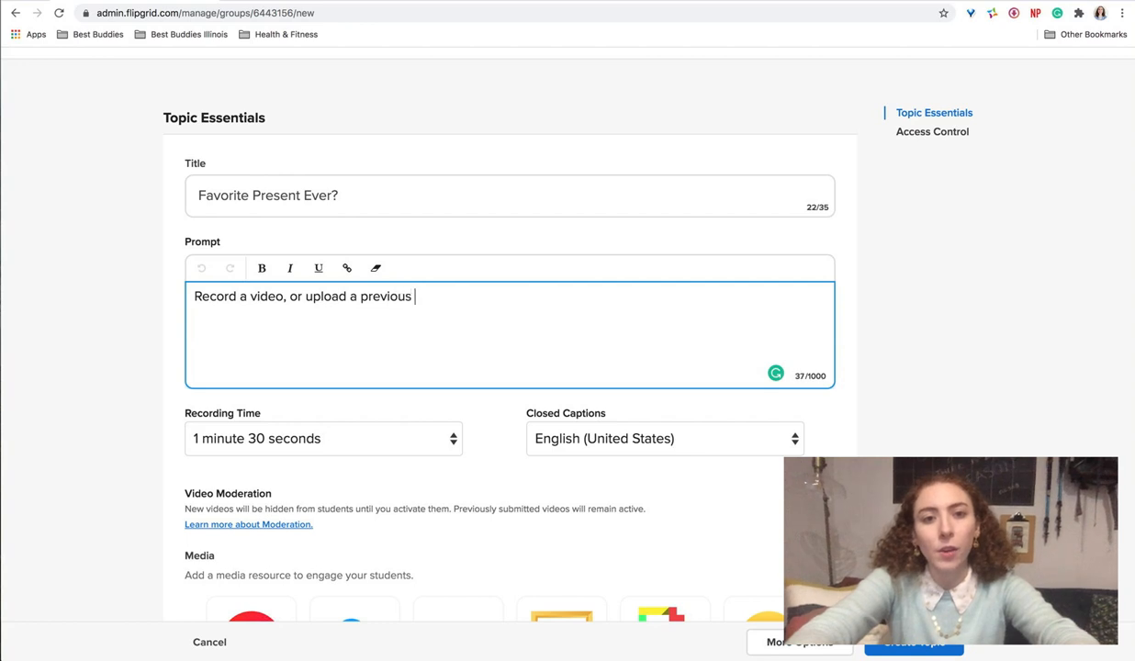
{"action": "type", "text": "video, sharing "}
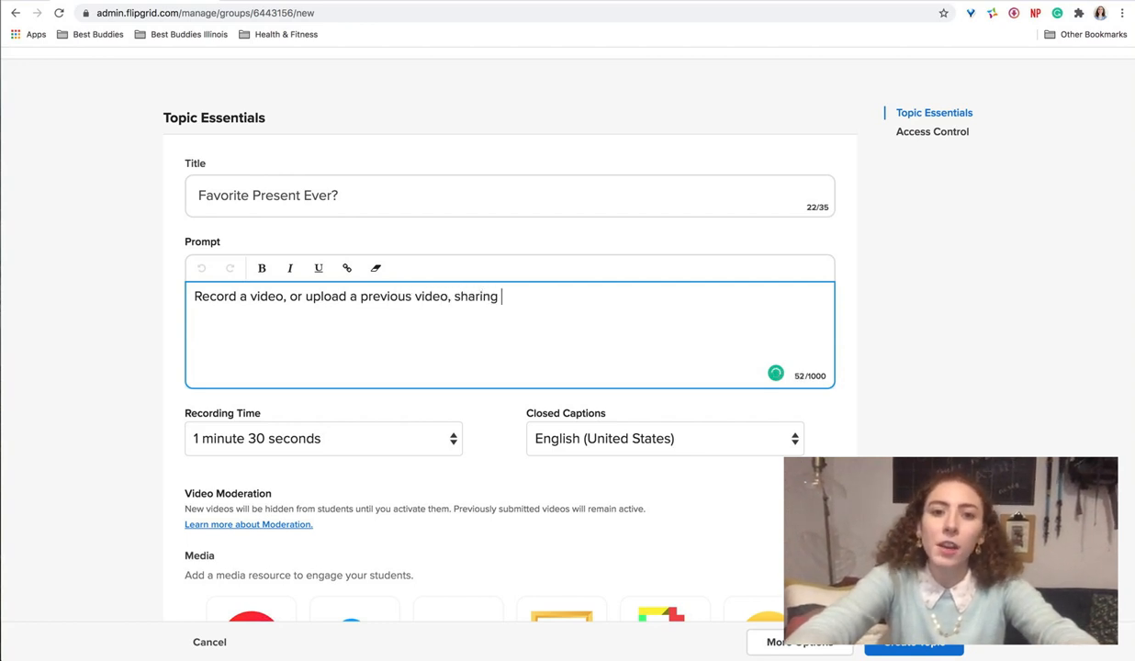
{"action": "type", "text": "what your g"}
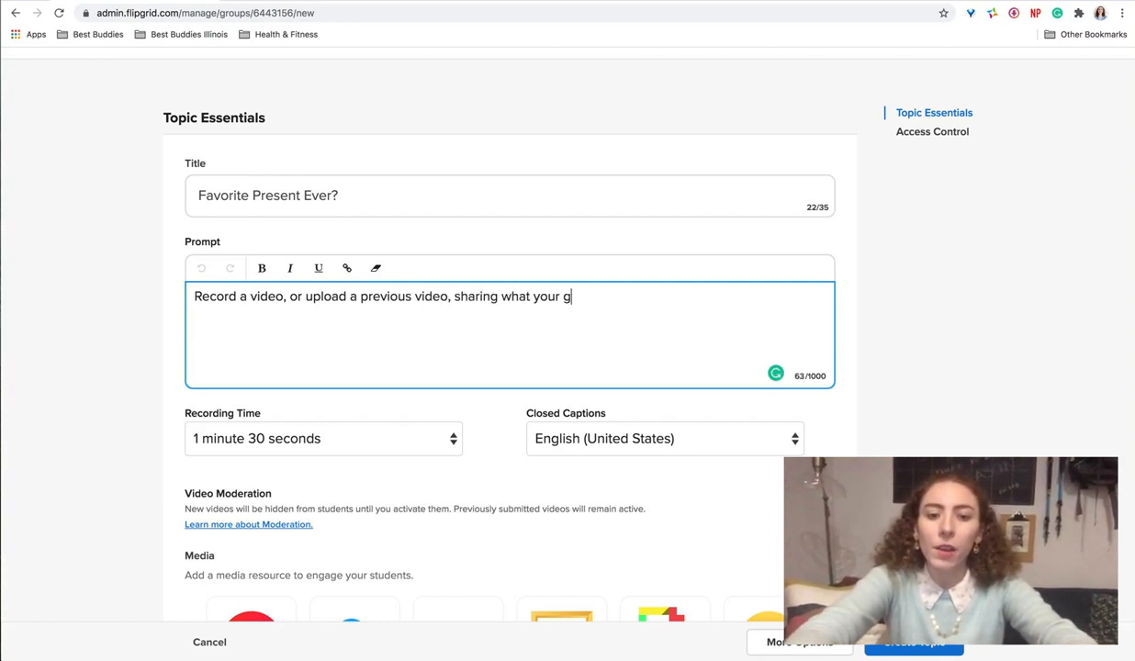
{"action": "key", "text": "BackSpace"}
{"action": "type", "text": "favorite present"}
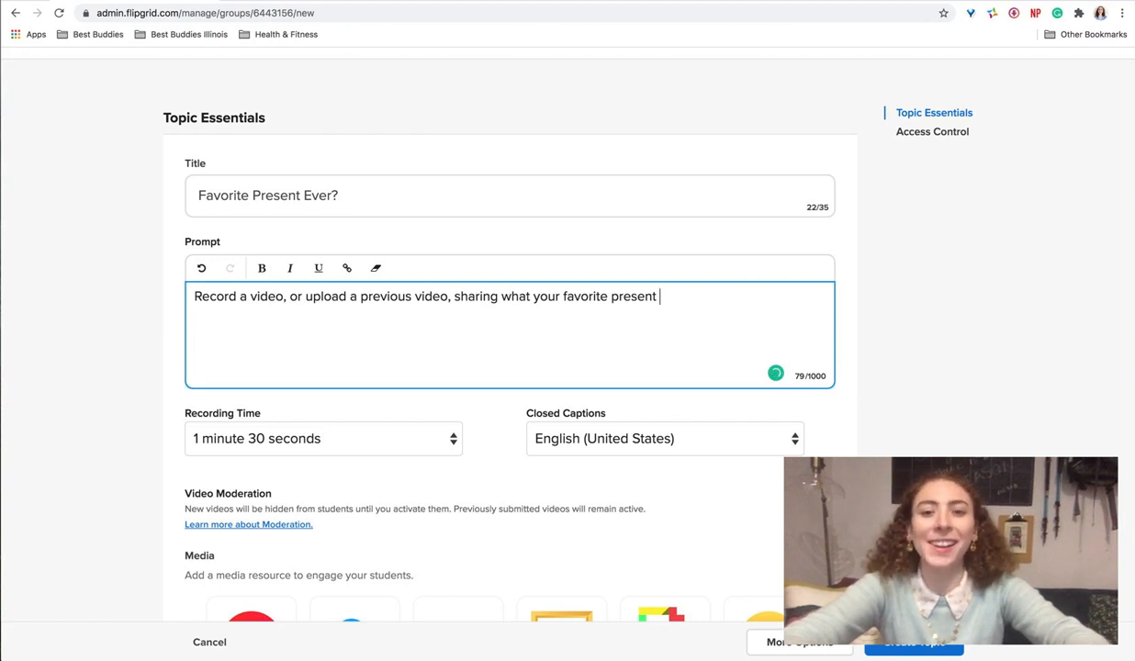
{"action": "type", "text": " you've ever "}
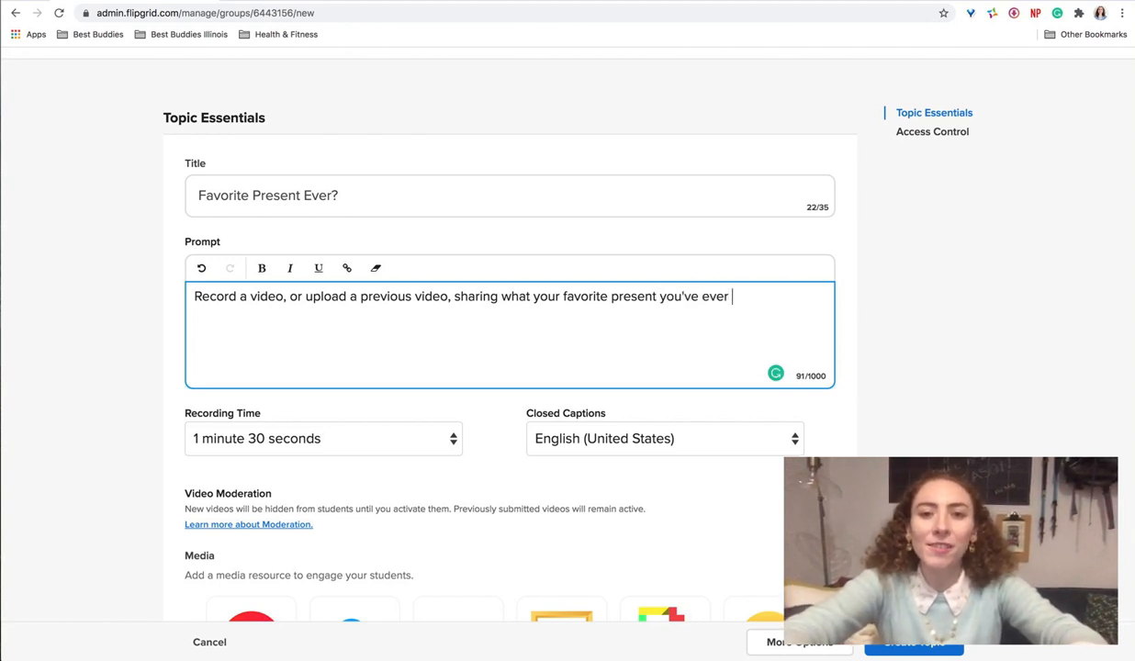
{"action": "type", "text": "receiv"}
{"action": "key", "text": "BackSpace"}
{"action": "type", "text": "ived "}
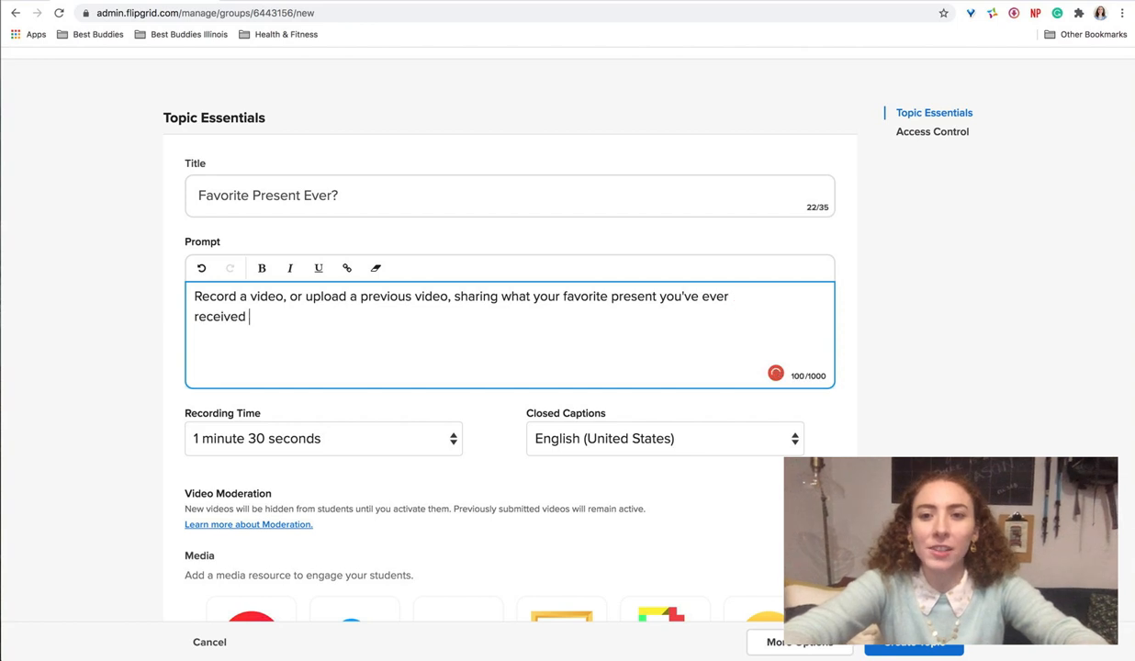
{"action": "type", "text": "is"}
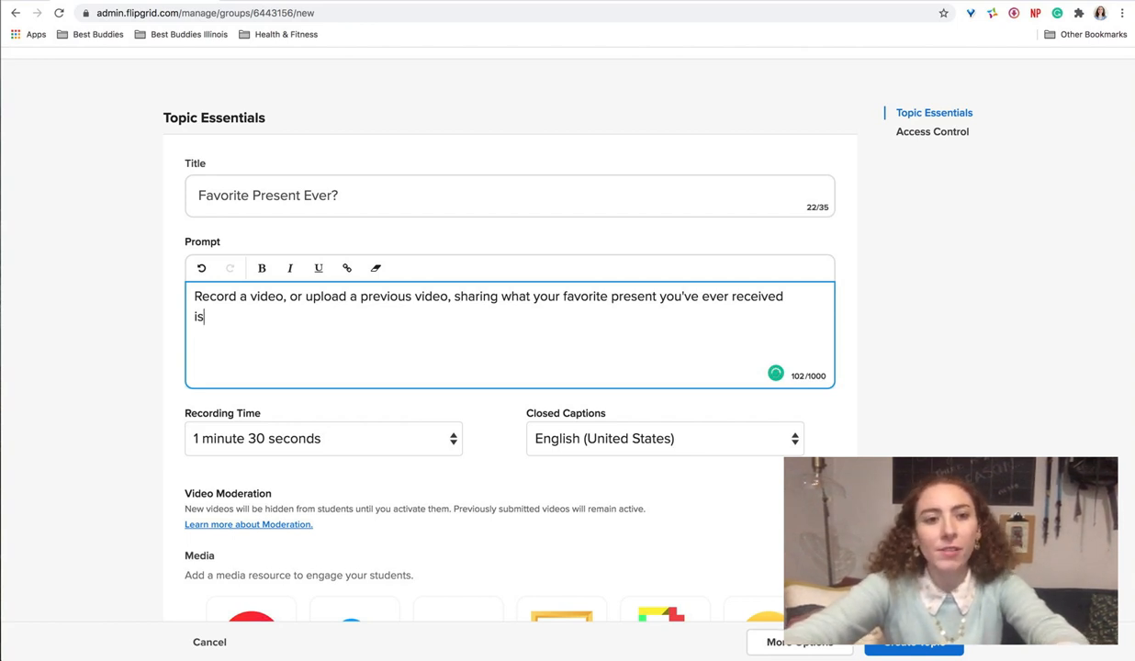
Step: Continue the prompt's opening sentence with ", and why you loved that present"
{"action": "type", "text": ", and"}
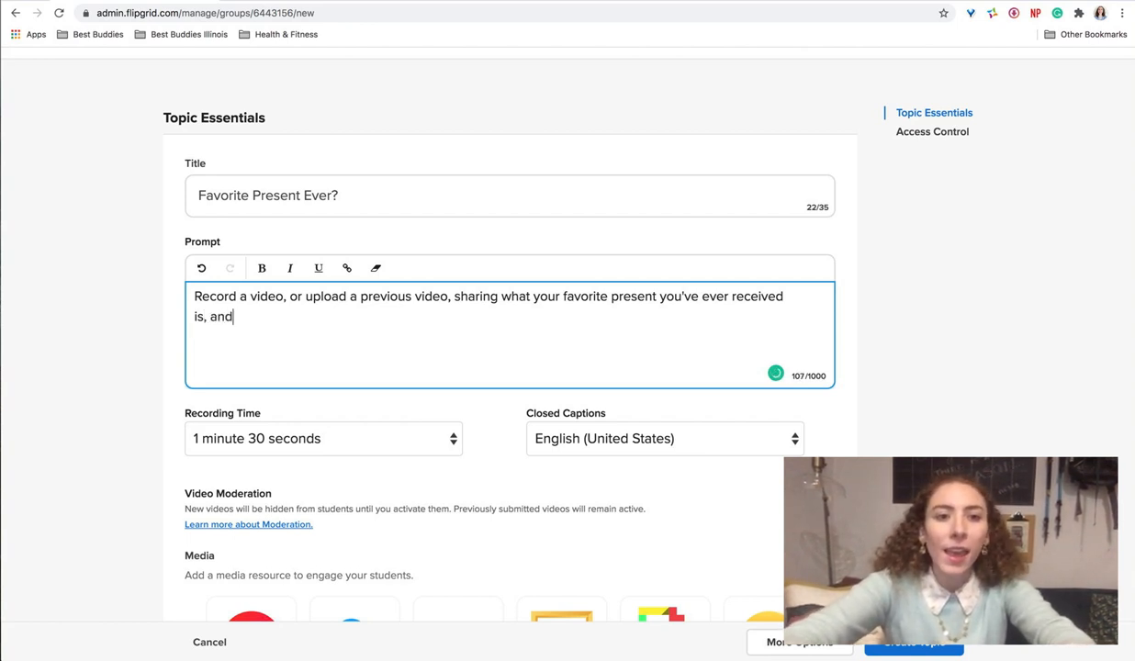
{"action": "type", "text": " why y"}
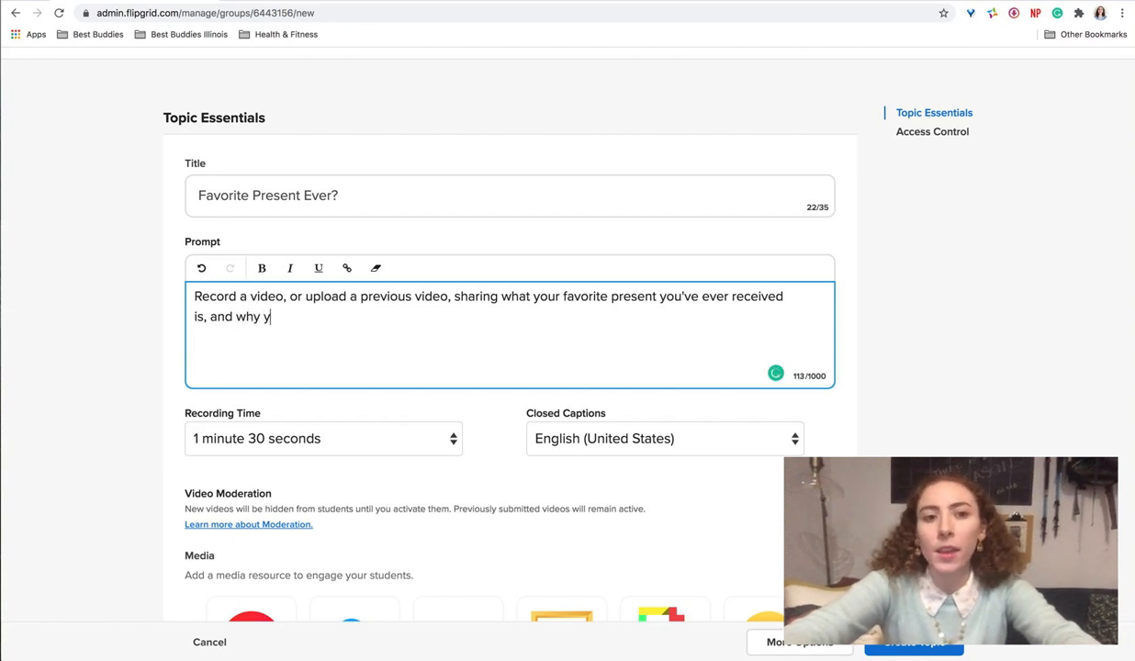
{"action": "type", "text": "ou loved that"}
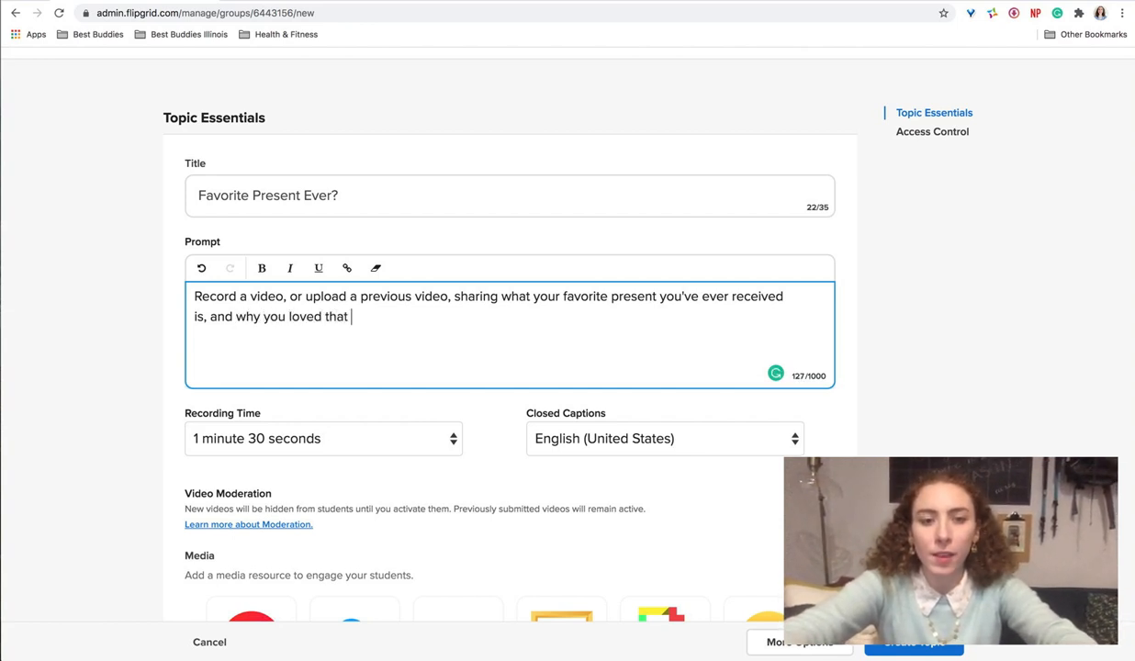
{"action": "type", "text": " present"}
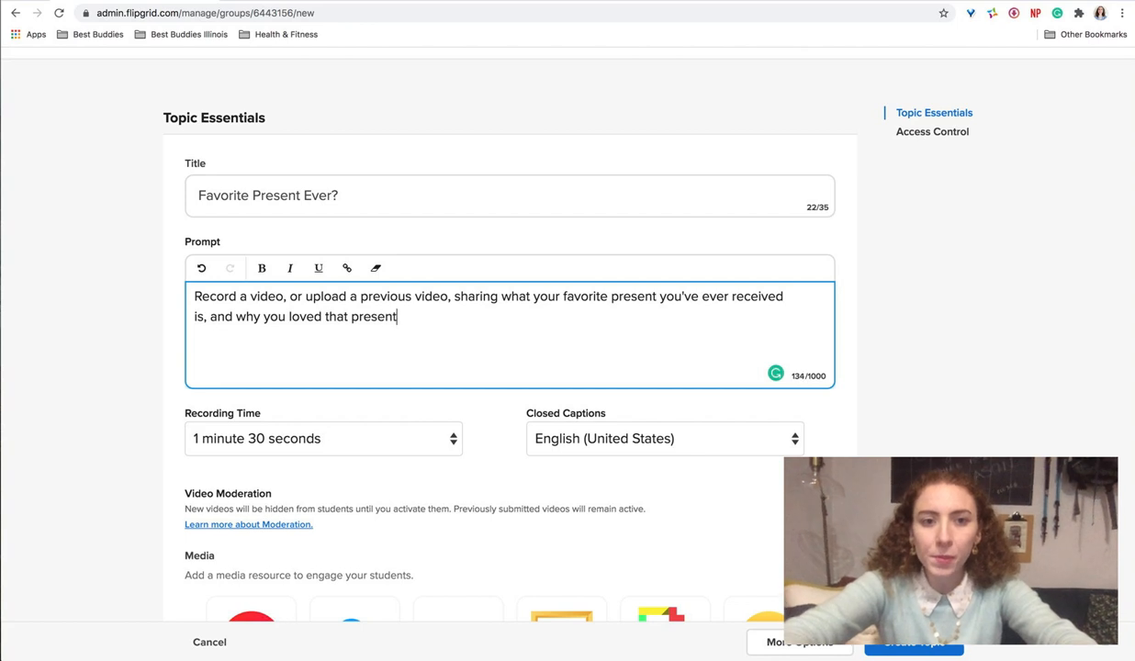
{"action": "type", "text": ". Bonus! "}
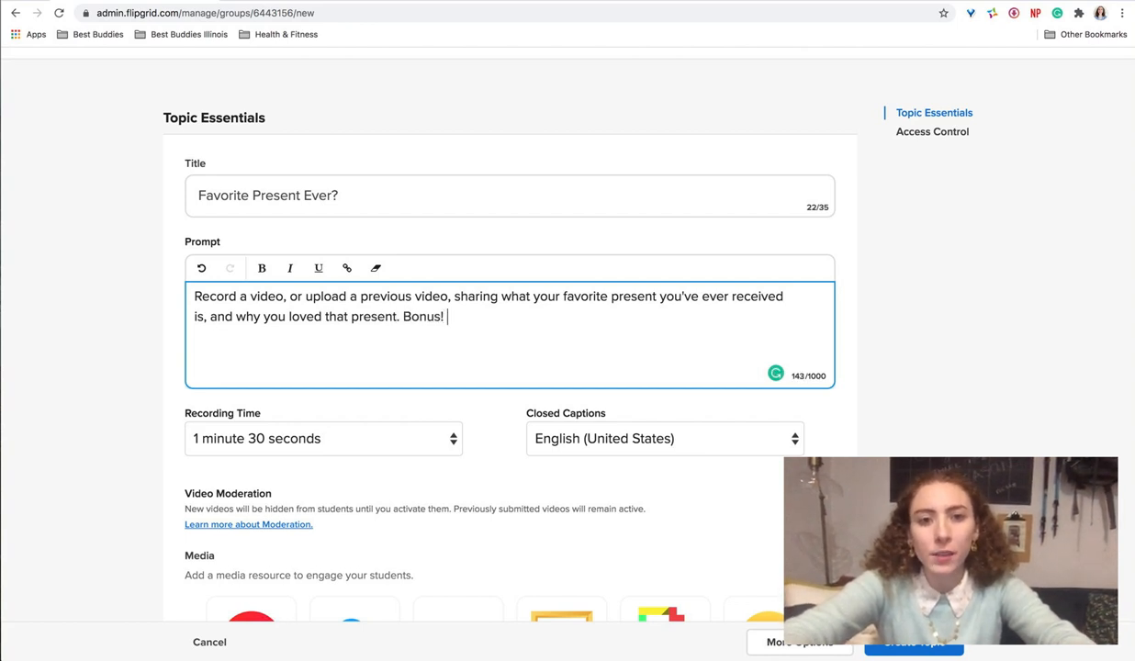
{"action": "type", "text": "If you have "}
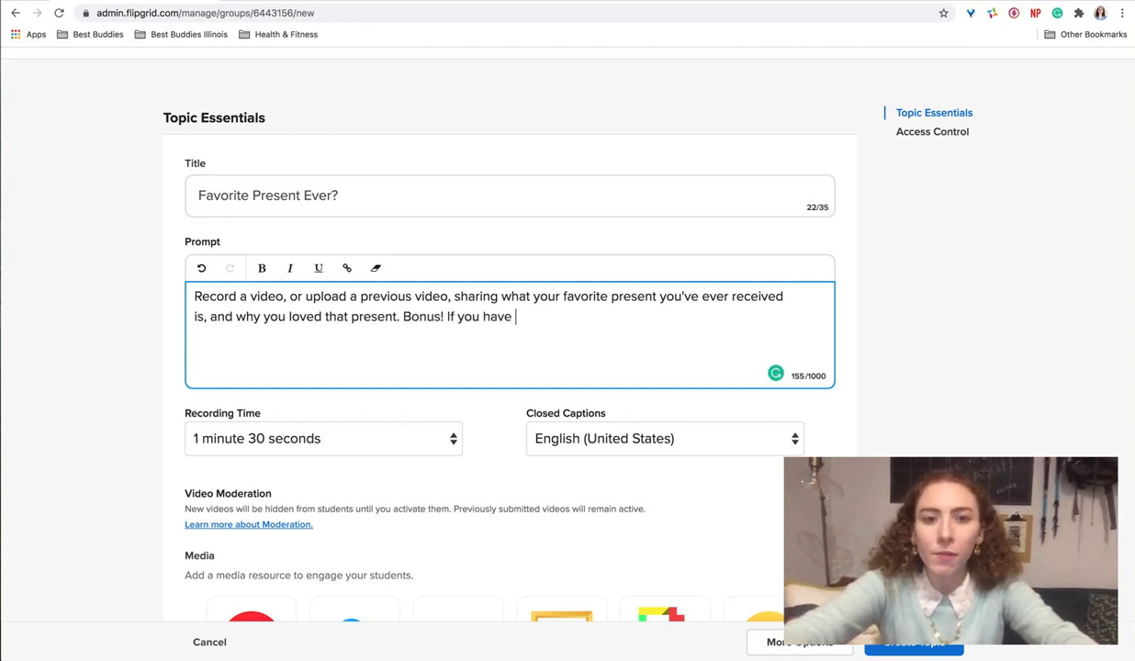
{"action": "type", "text": "that presne"}
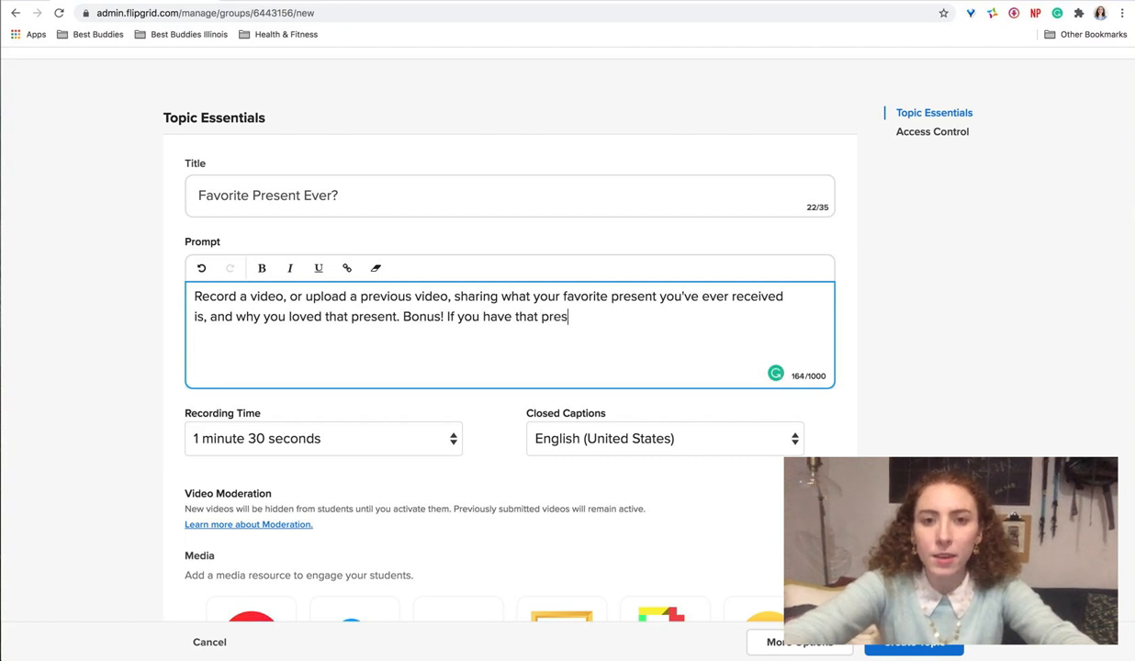
Step: Finish the prompt with ". Bonus! If you have that present/item, we'd love to see it!"
{"action": "key", "text": "BackSpace"}
{"action": "key", "text": "BackSpace"}
{"action": "type", "text": "ent/ite"}
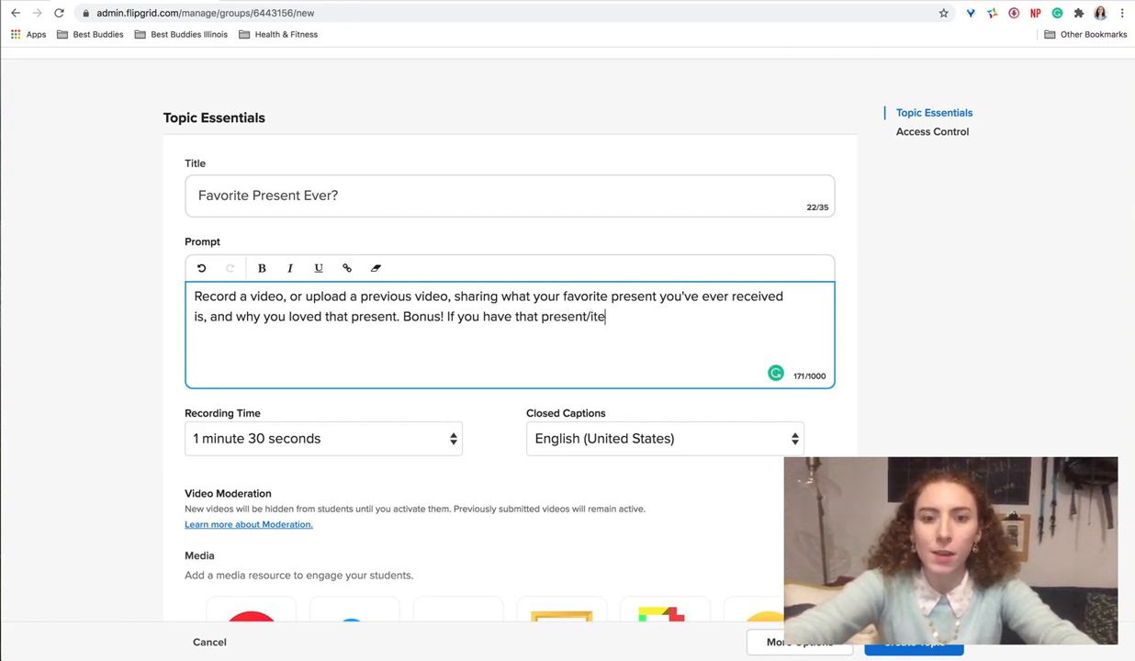
{"action": "type", "text": "m, we'd l"}
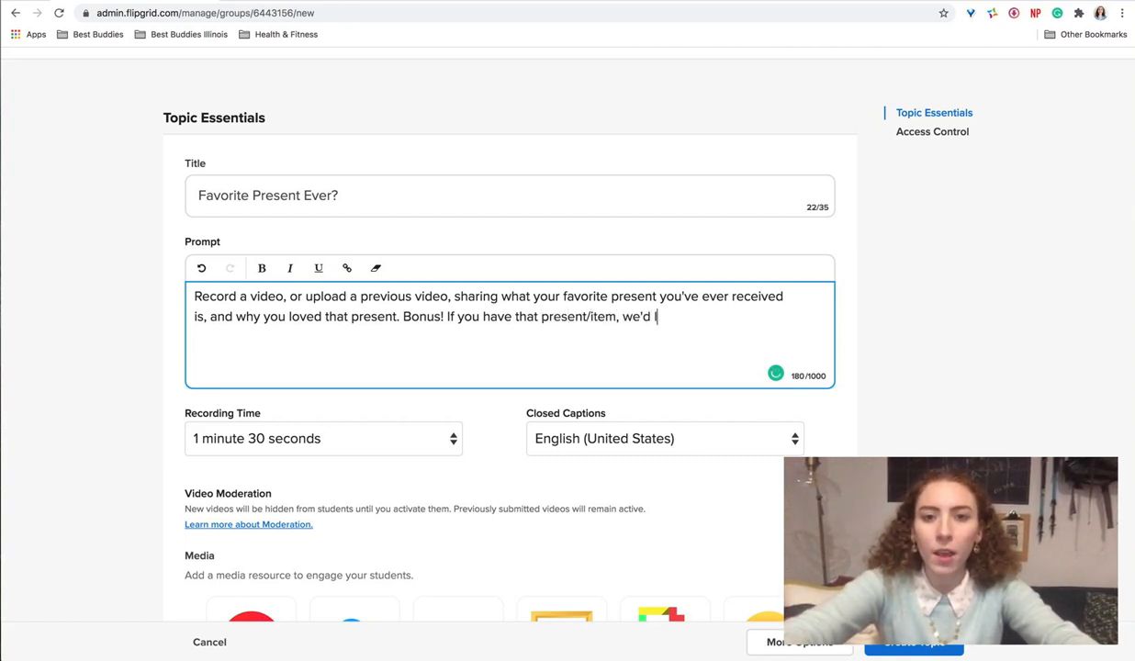
{"action": "type", "text": "ove to see it"}
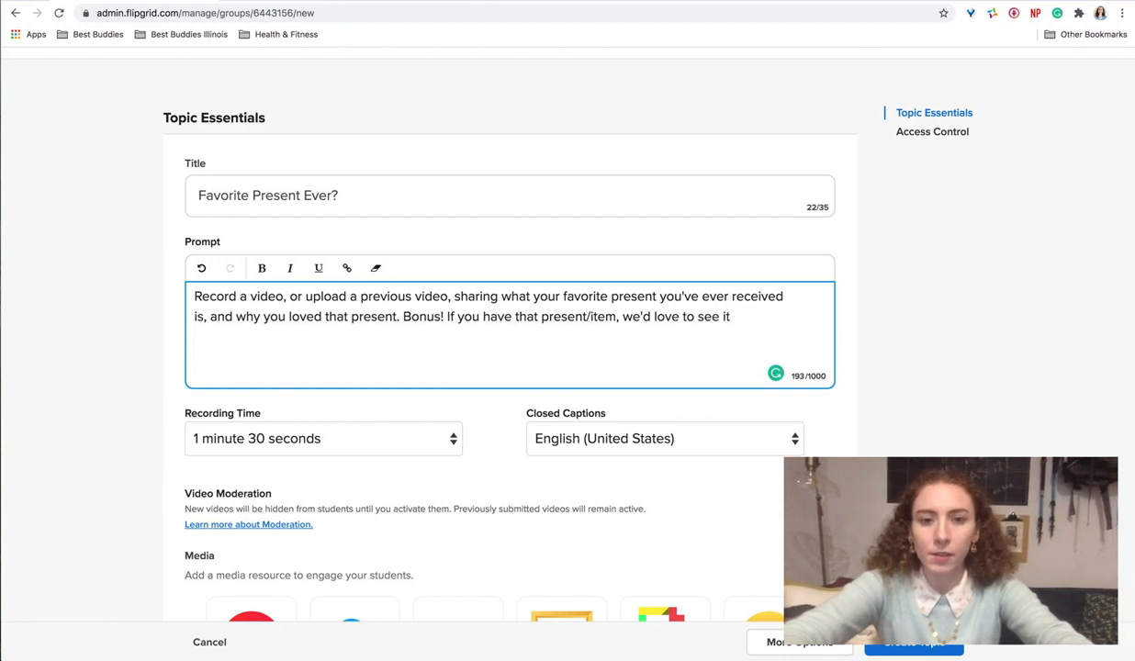
{"action": "type", "text": "!"}
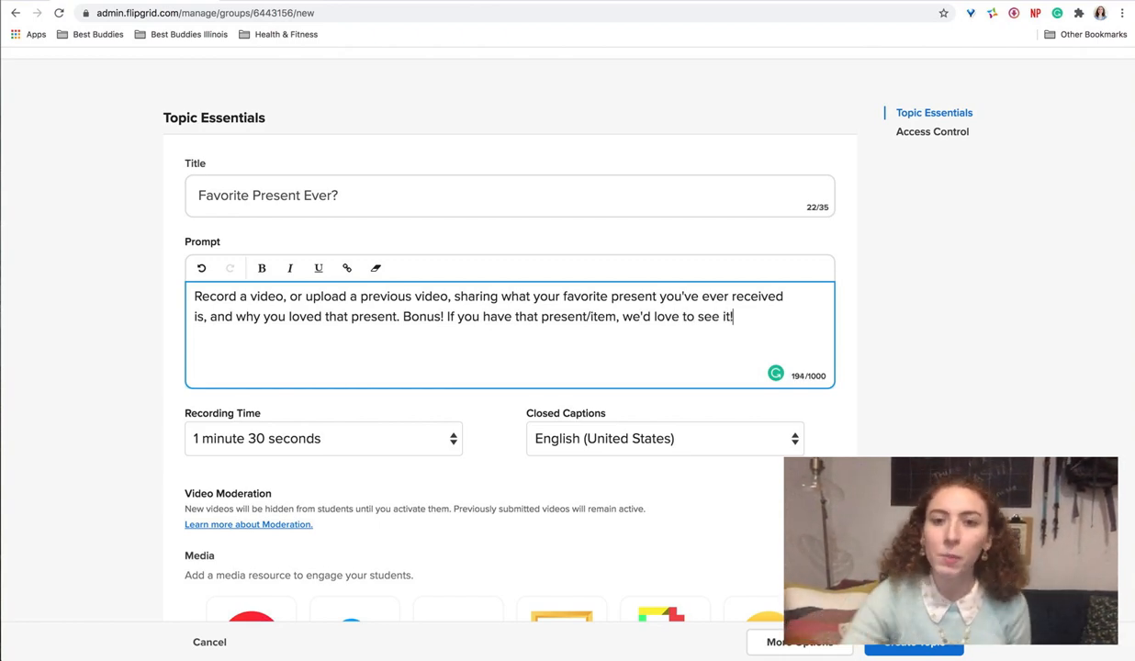
Step: Review the closed caption languages and recording time choices, keeping English (United States) and 1 minute 30 seconds
{"action": "scroll", "coordinate": [811, 236], "scroll_direction": "down", "scroll_amount": 2}
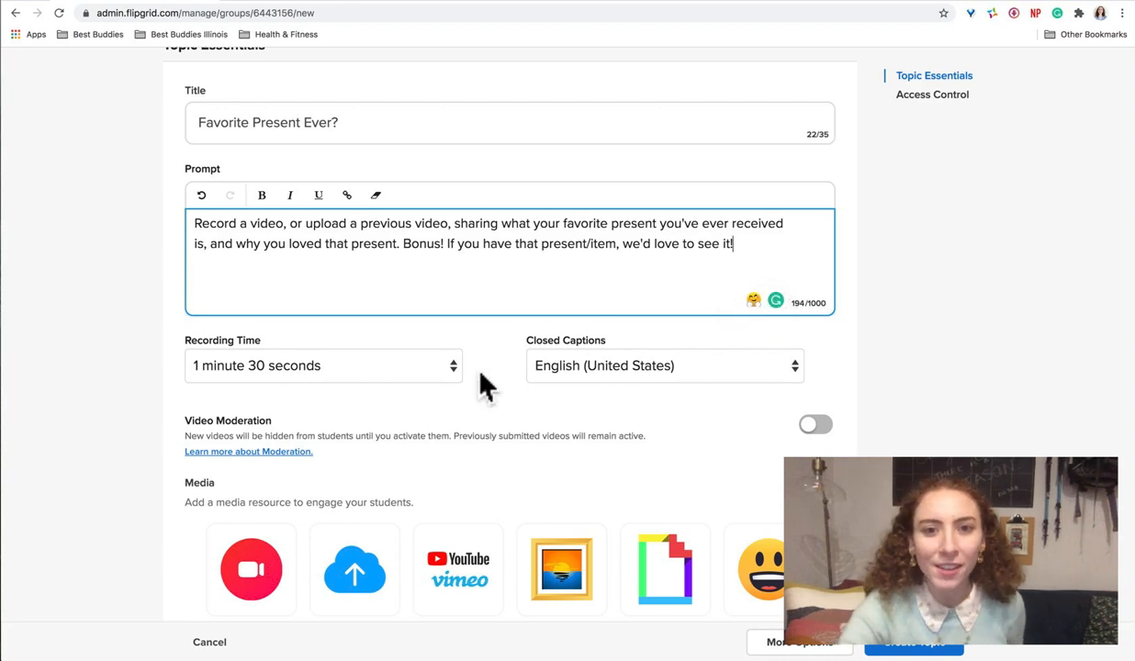
{"action": "scroll", "coordinate": [543, 367], "scroll_direction": "down", "scroll_amount": 1}
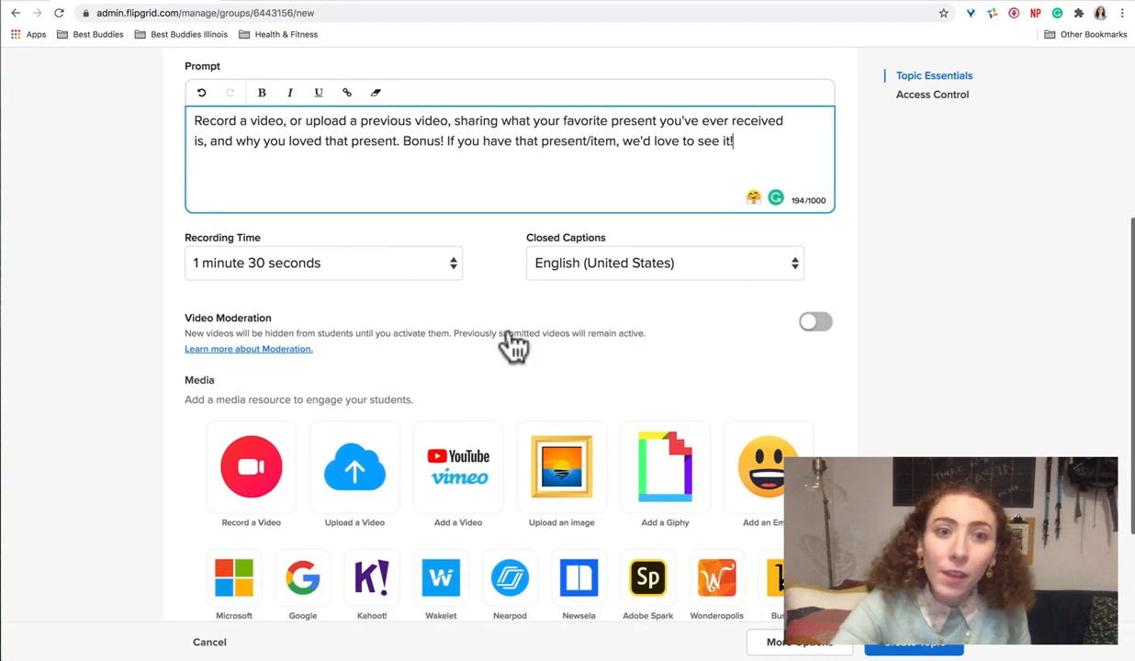
{"action": "scroll", "coordinate": [460, 344], "scroll_direction": "down", "scroll_amount": 1}
{"action": "scroll", "coordinate": [456, 332], "scroll_direction": "down", "scroll_amount": 1}
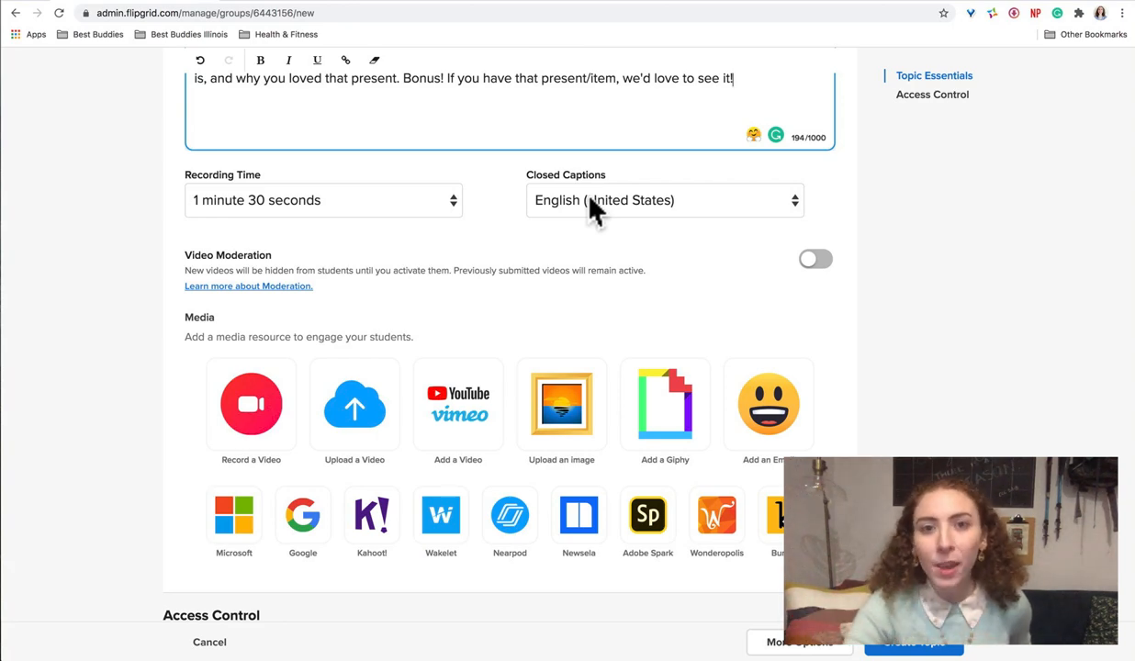
{"action": "left_click", "coordinate": [592, 209]}
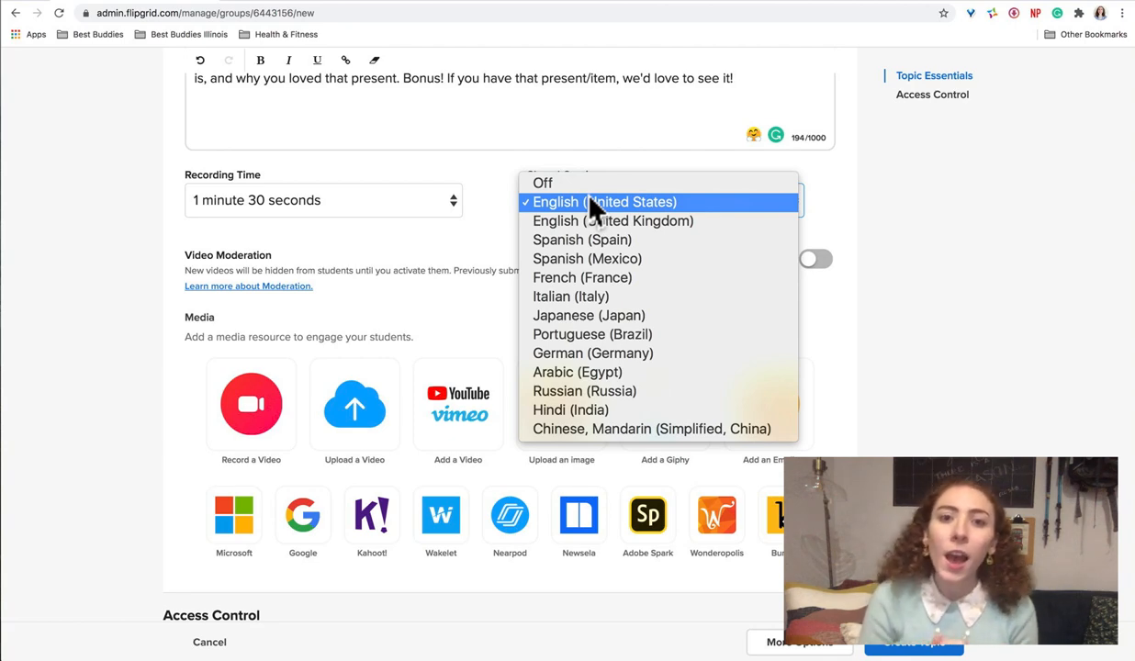
{"action": "left_click", "coordinate": [589, 201]}
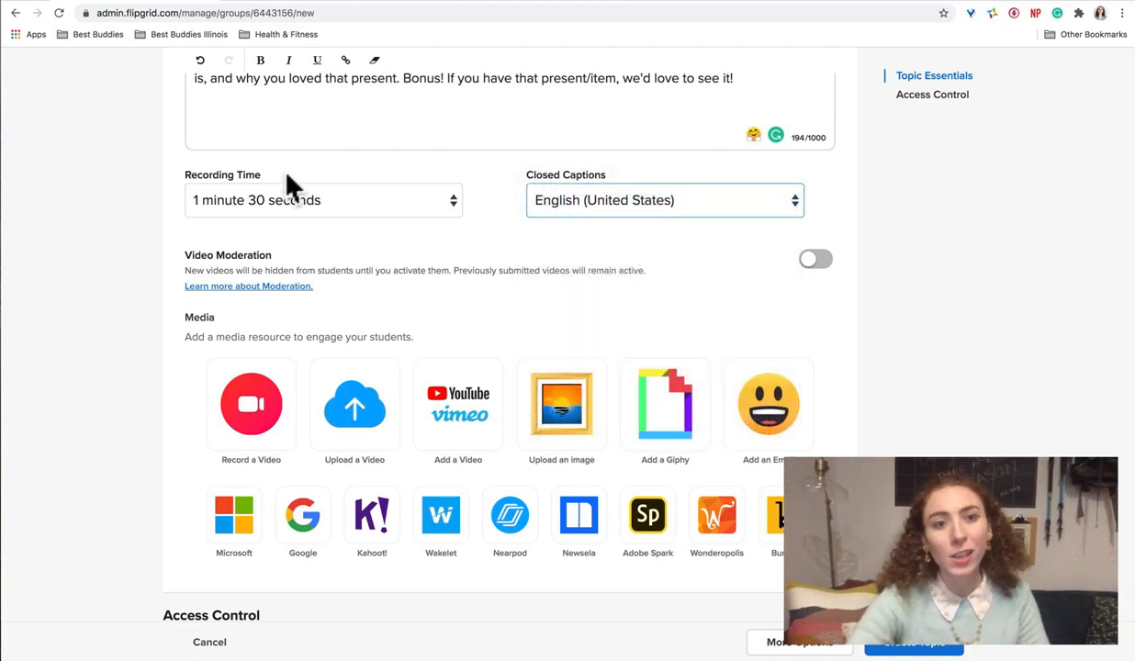
{"action": "left_click", "coordinate": [274, 204]}
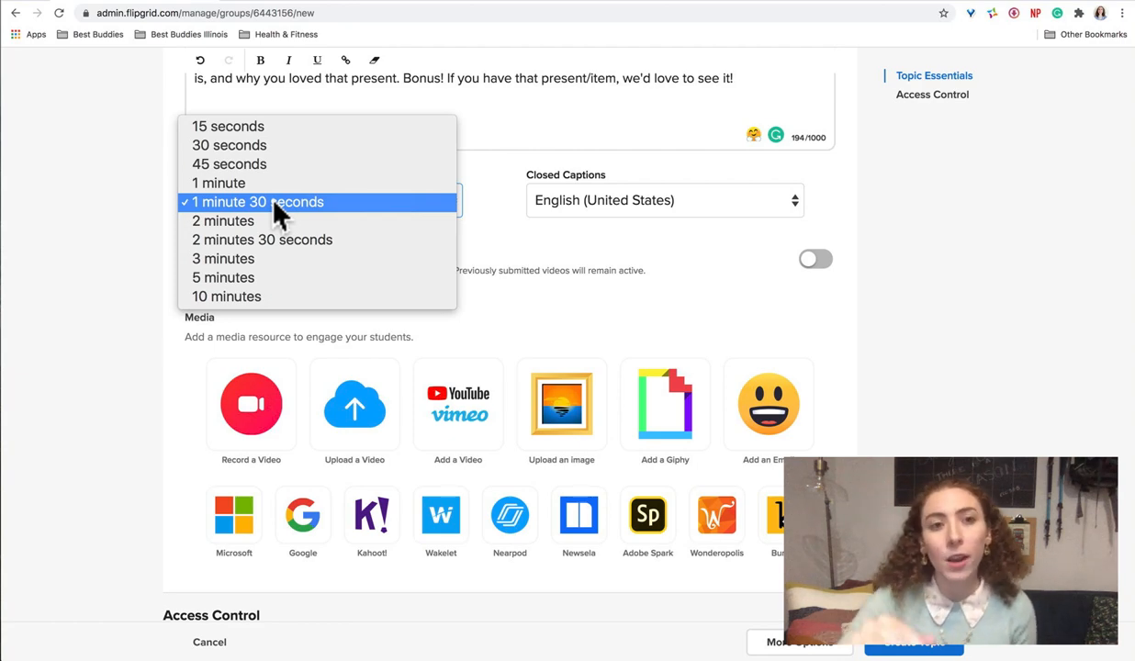
{"action": "left_click", "coordinate": [275, 204]}
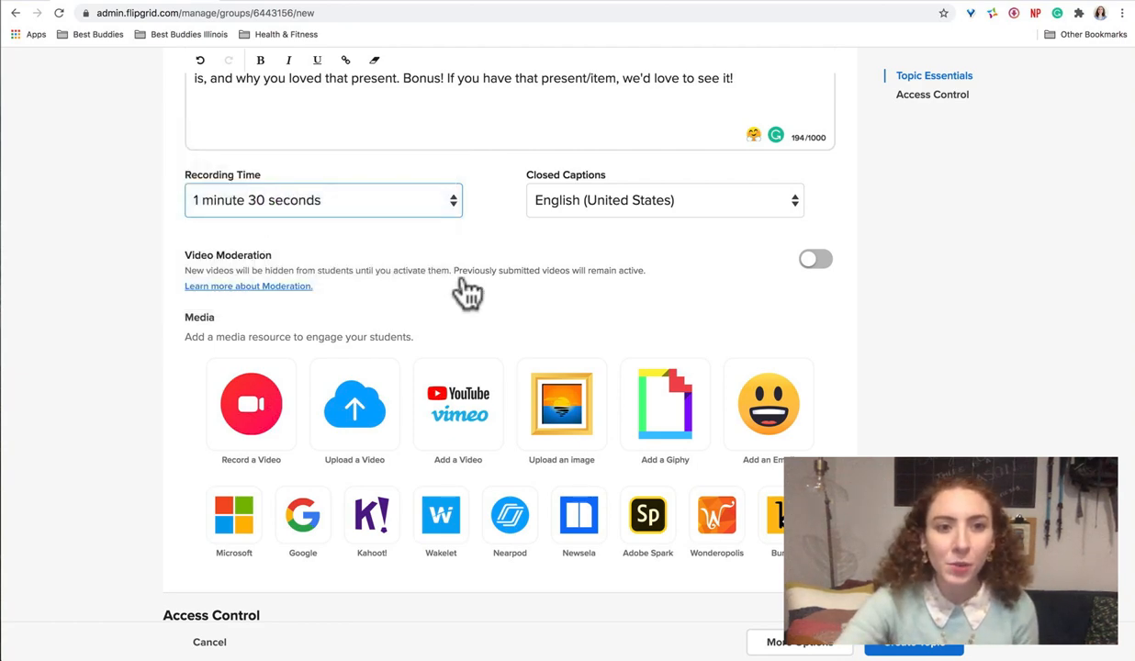
Step: Start adding a Giphy as the topic's media resource and search for "presents"
{"action": "scroll", "coordinate": [503, 307], "scroll_direction": "down", "scroll_amount": 1}
{"action": "scroll", "coordinate": [508, 312], "scroll_direction": "down", "scroll_amount": 2}
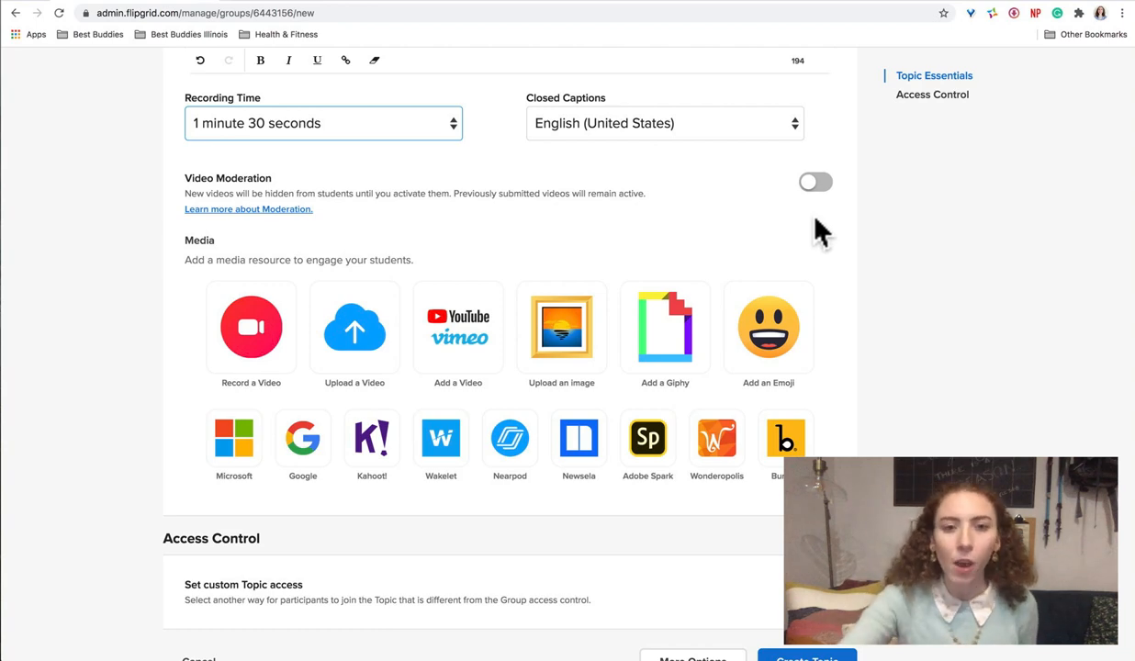
{"action": "scroll", "coordinate": [555, 210], "scroll_direction": "down", "scroll_amount": 1}
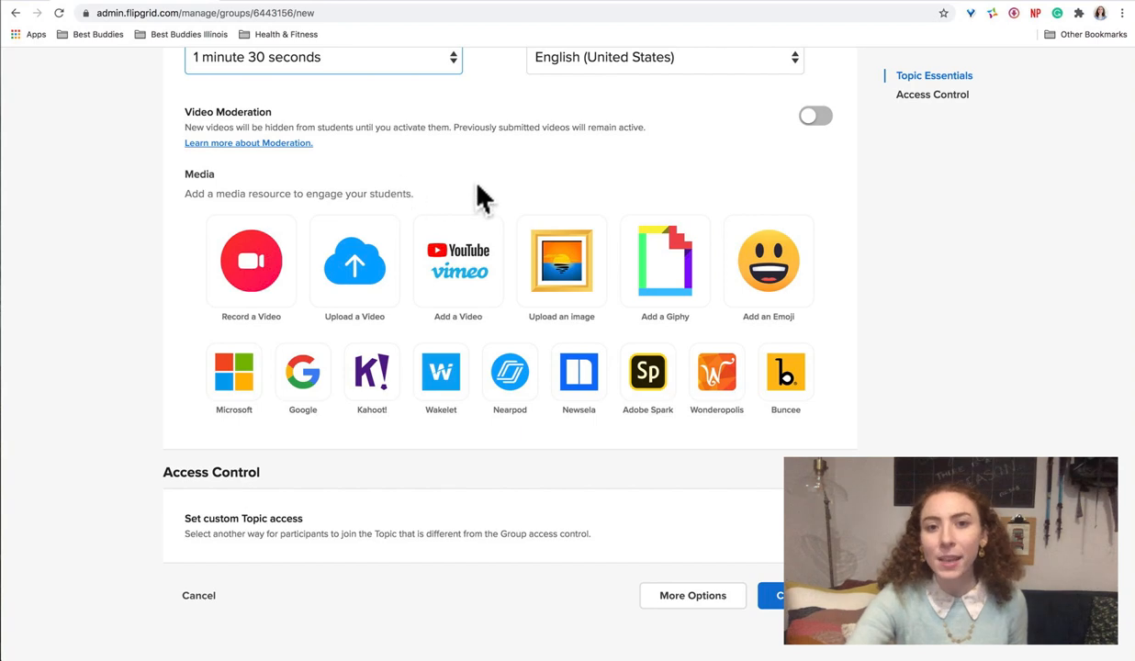
{"action": "left_click", "coordinate": [663, 262]}
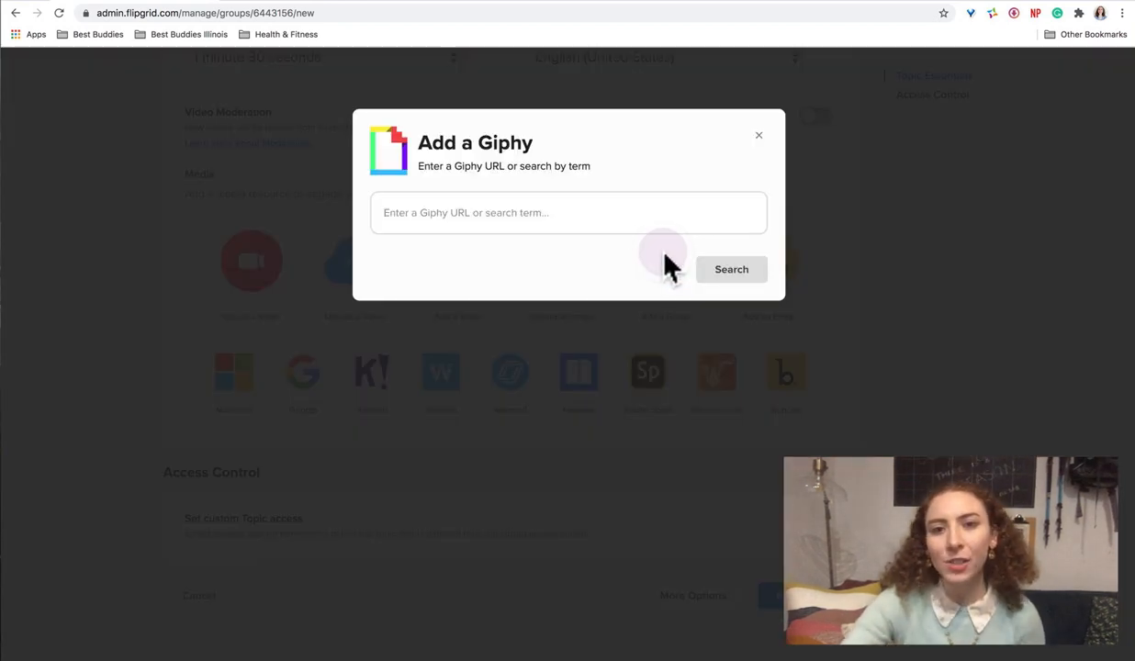
{"action": "left_click", "coordinate": [535, 209]}
{"action": "type", "text": "prese"}
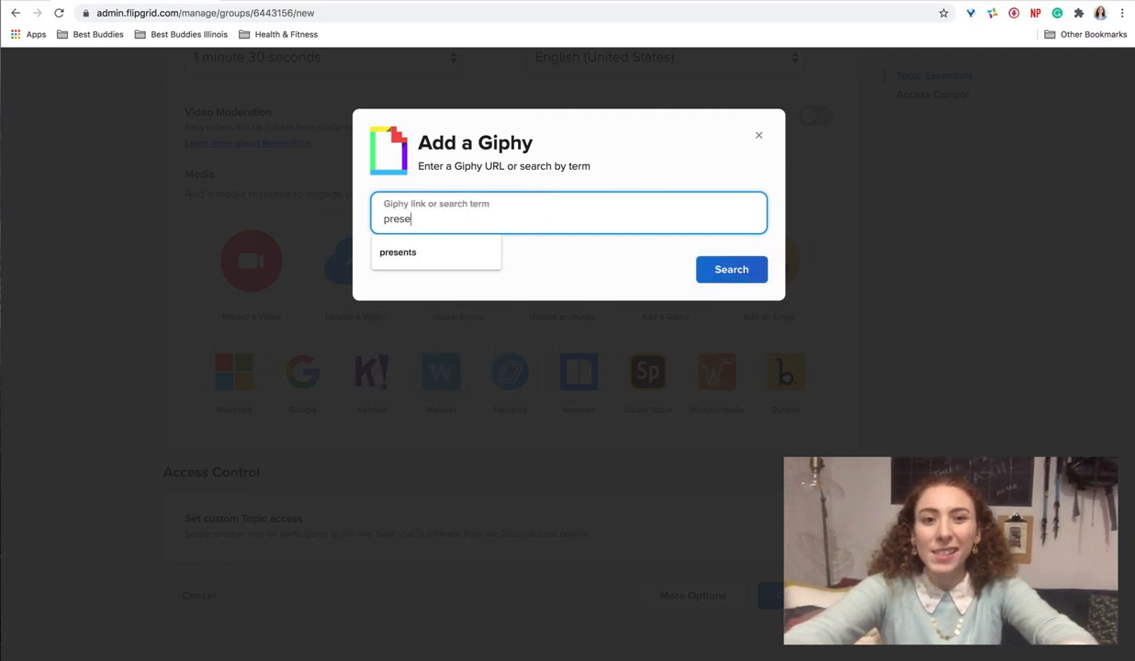
{"action": "type", "text": "nts"}
{"action": "key", "text": "Return"}
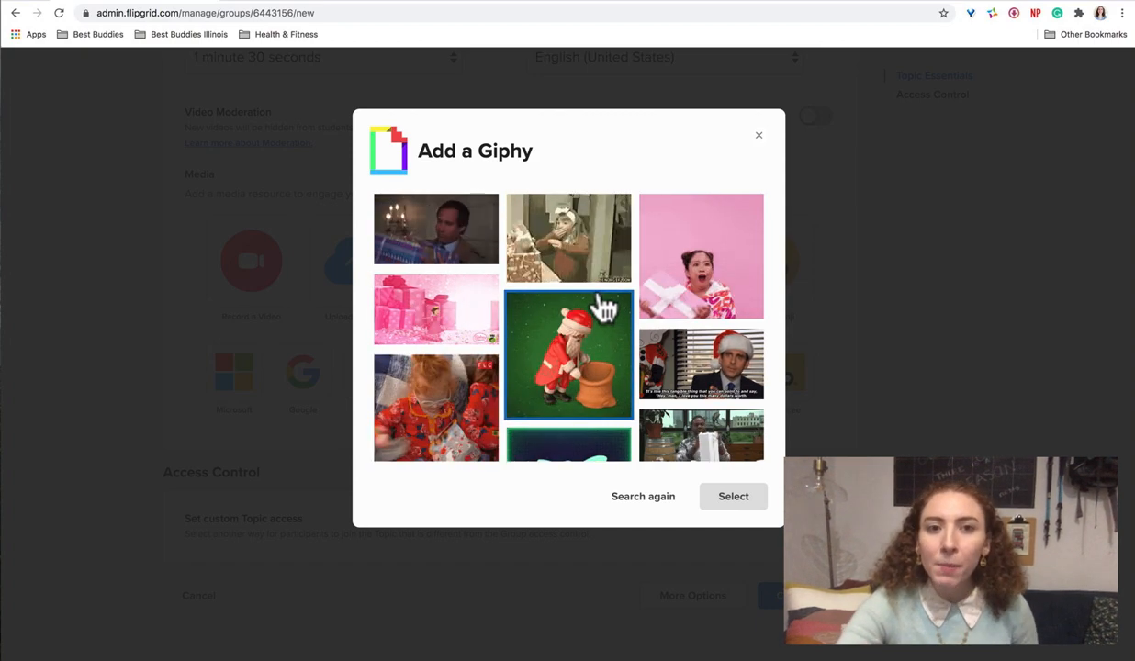
Step: Choose the GIF of colorful wrapped gift boxes on a white background as the topic's media
{"action": "scroll", "coordinate": [603, 311], "scroll_direction": "down", "scroll_amount": 1}
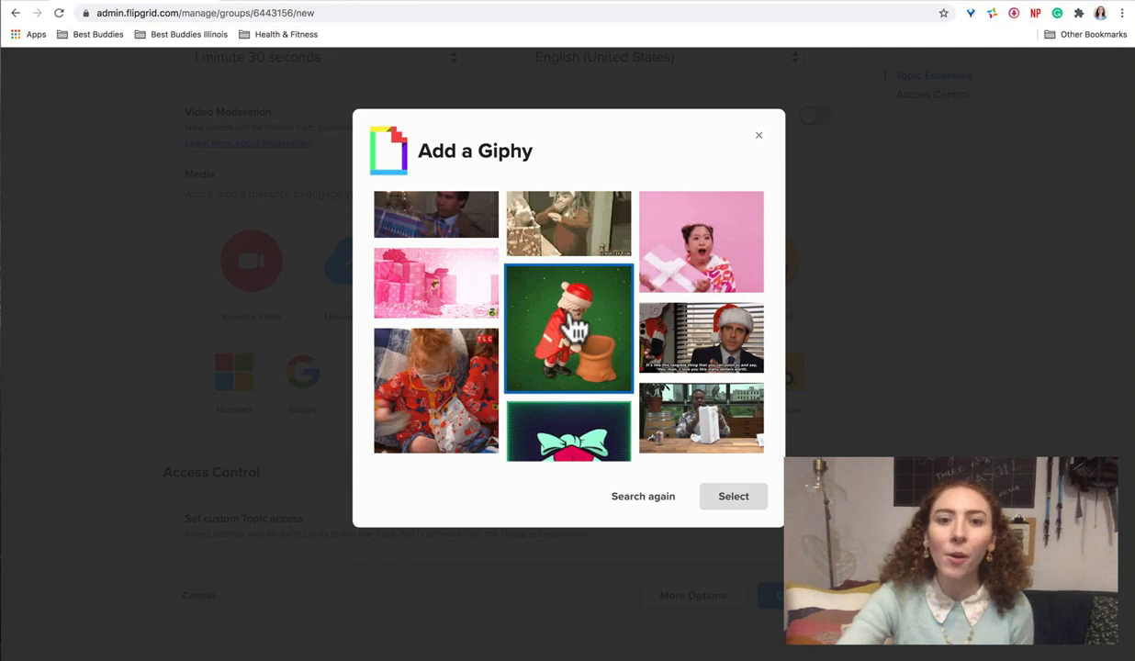
{"action": "scroll", "coordinate": [624, 409], "scroll_direction": "down", "scroll_amount": 5}
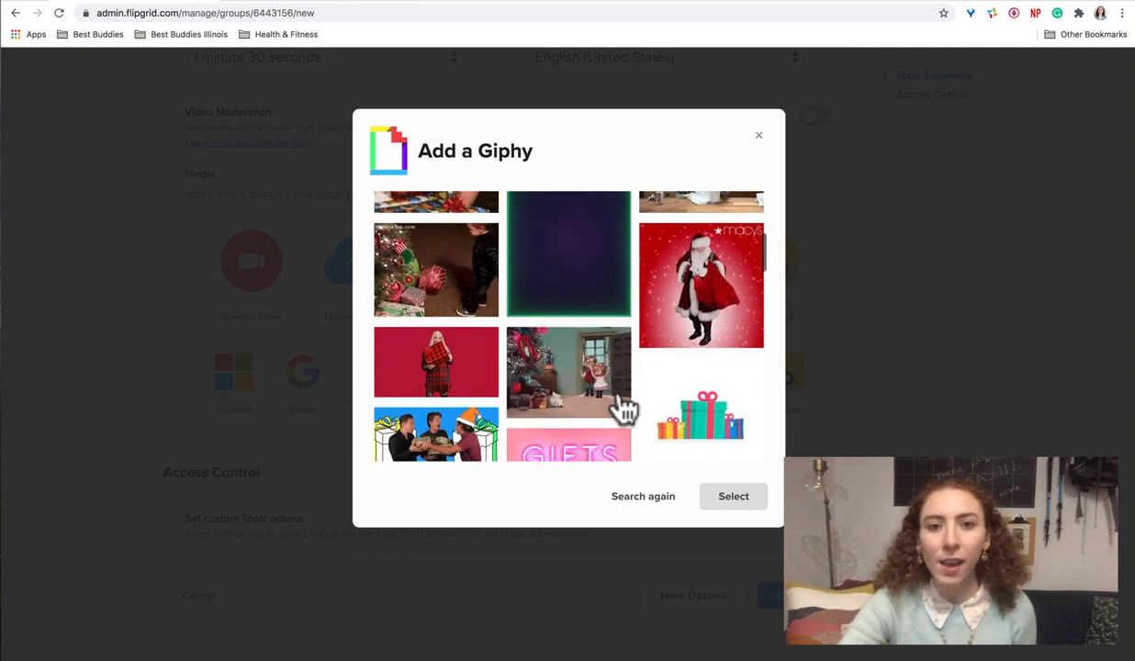
{"action": "scroll", "coordinate": [623, 409], "scroll_direction": "down", "scroll_amount": 3}
{"action": "left_click", "coordinate": [726, 348]}
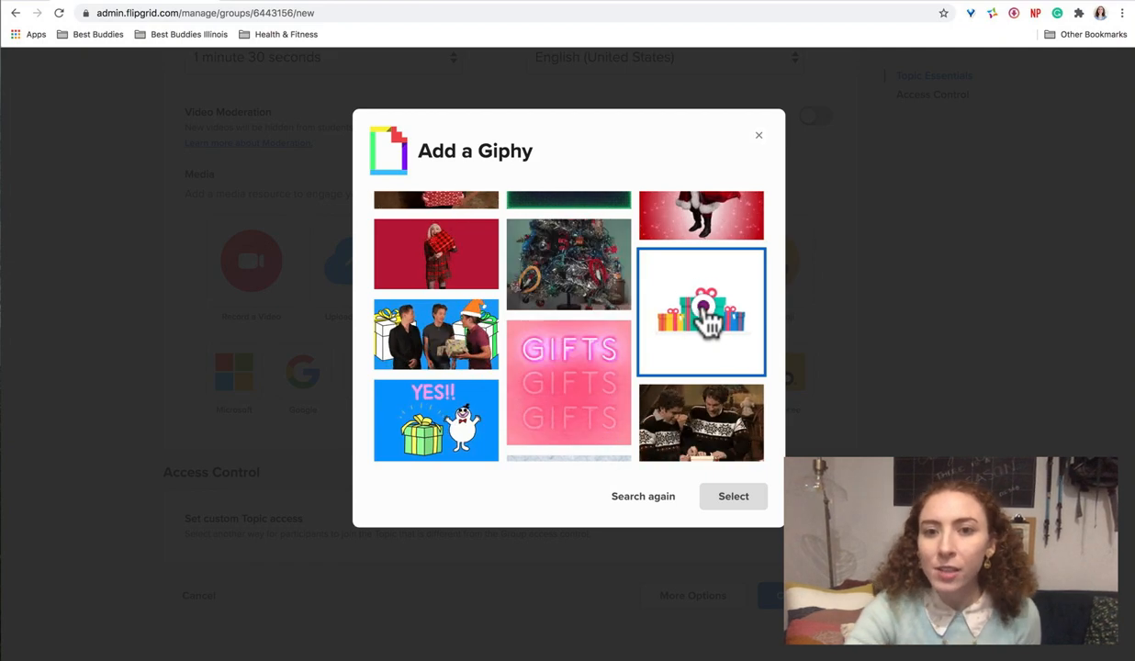
{"action": "left_click", "coordinate": [702, 306]}
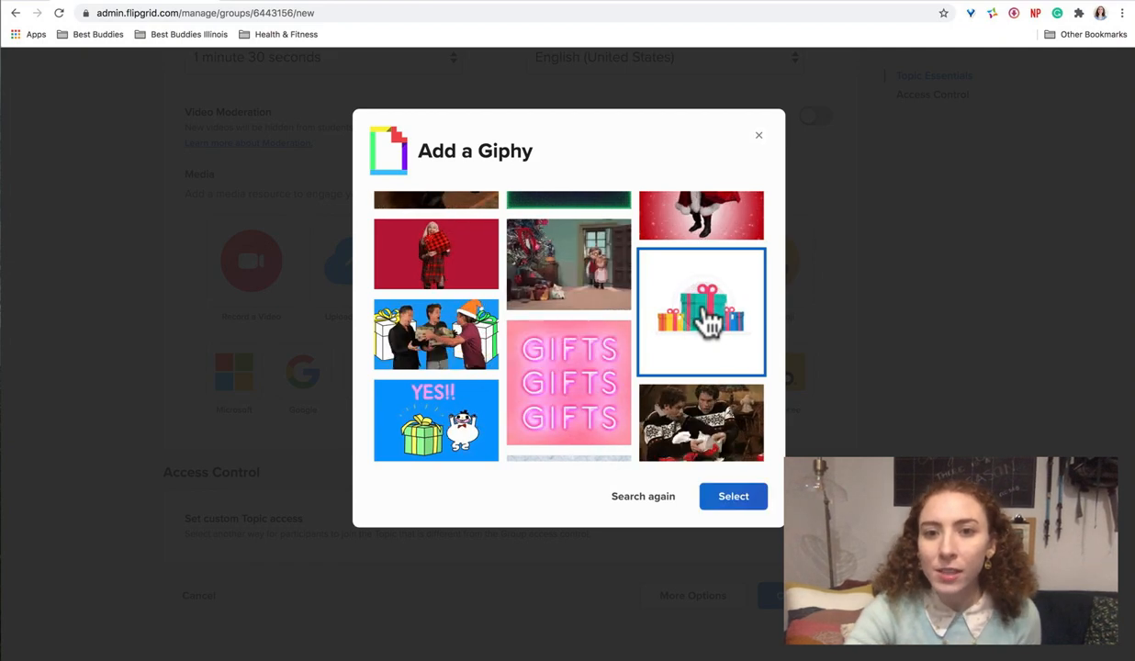
{"action": "left_click", "coordinate": [735, 497]}
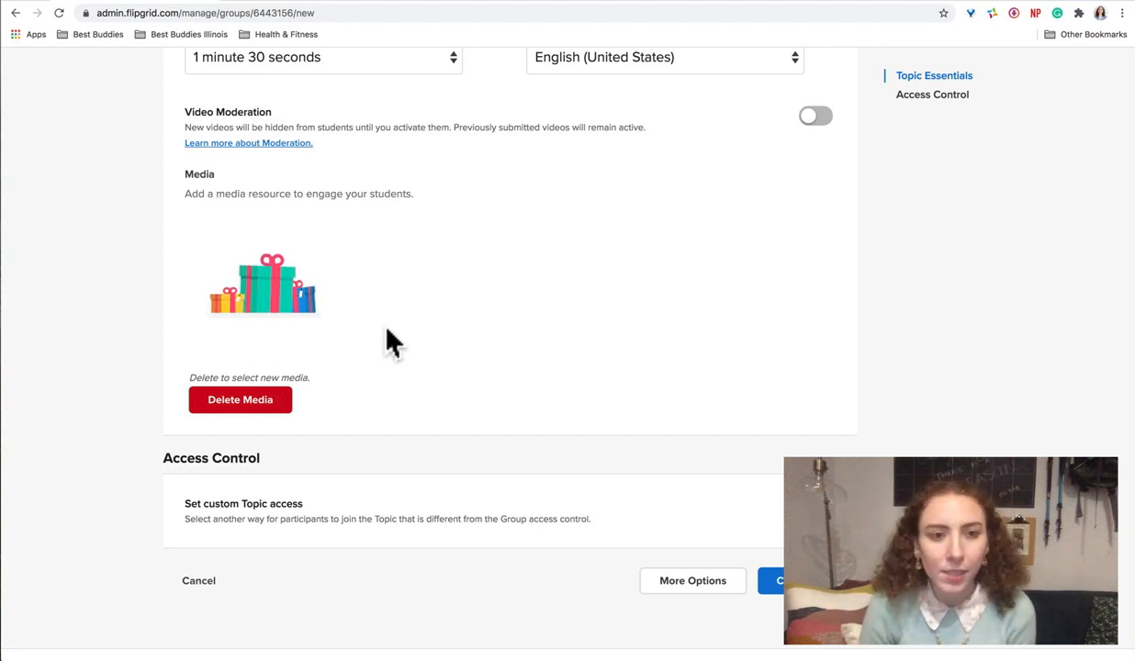
Step: Reveal the additional settings for the new topic
{"action": "scroll", "coordinate": [387, 335], "scroll_direction": "up", "scroll_amount": 3}
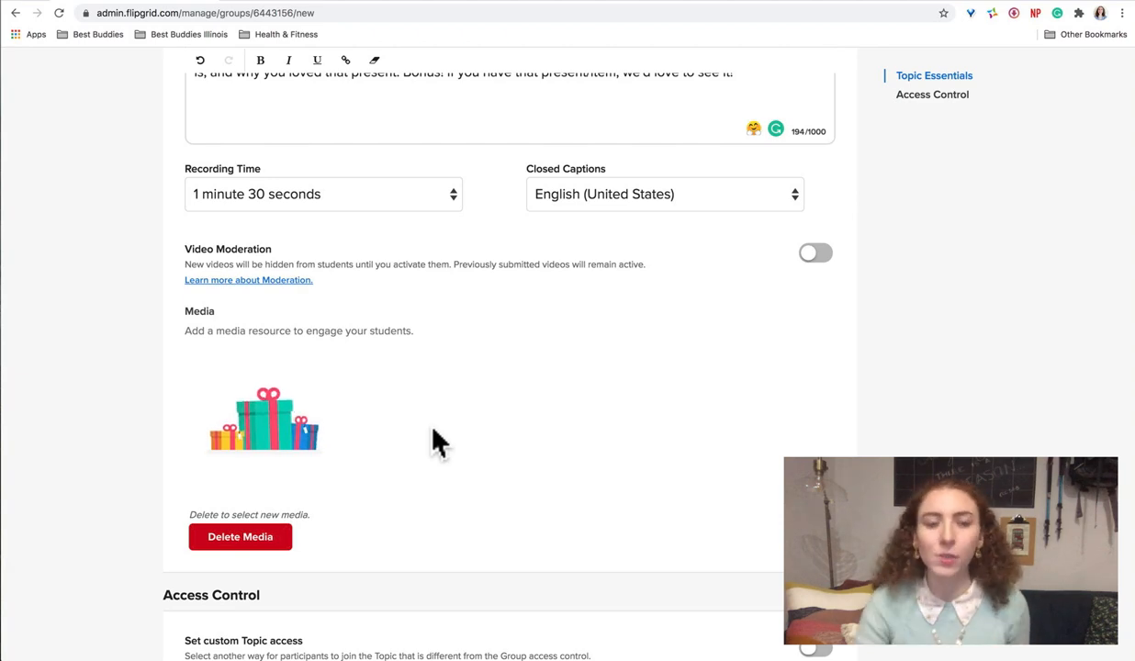
{"action": "scroll", "coordinate": [435, 431], "scroll_direction": "down", "scroll_amount": 4}
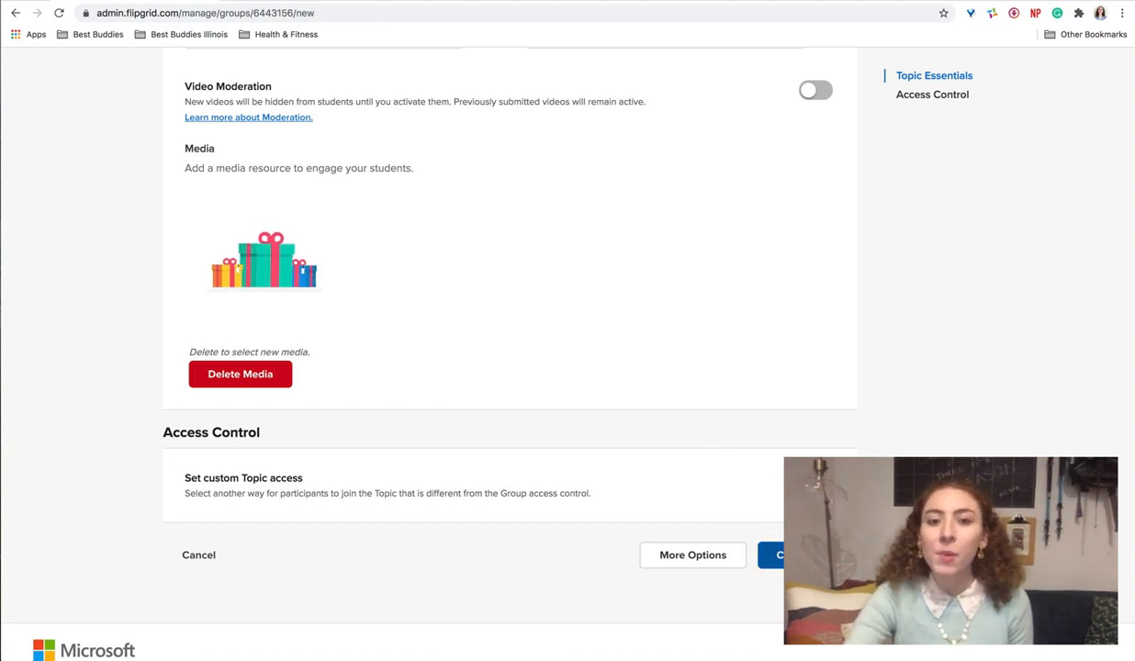
{"action": "left_click", "coordinate": [705, 562]}
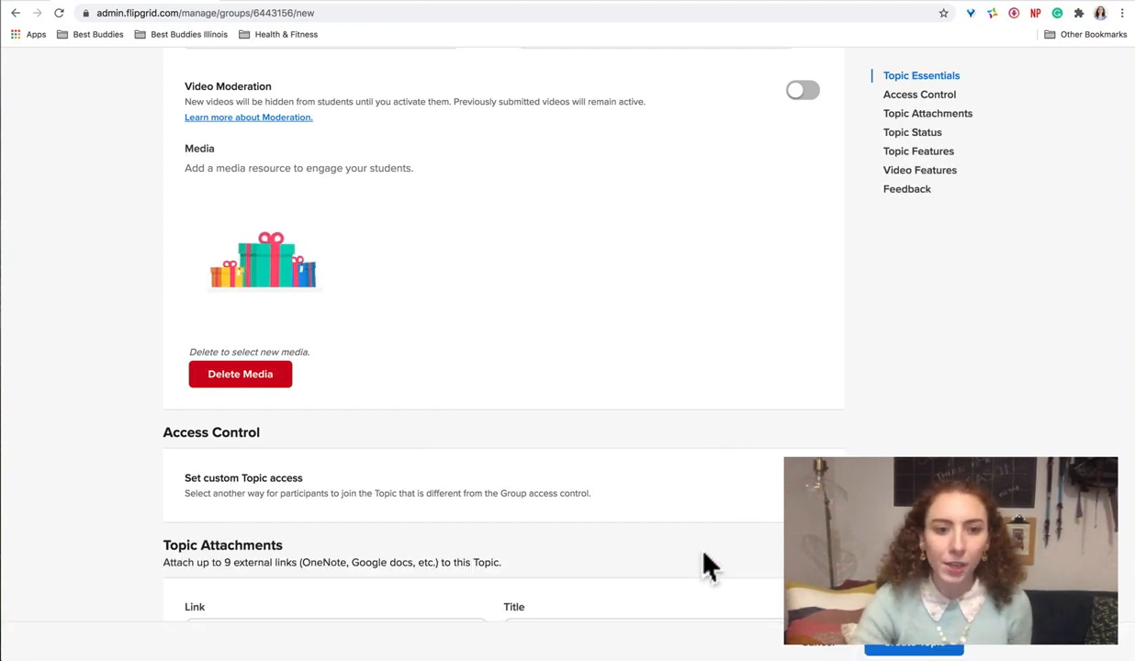
Step: Schedule the topic to become active on 12/07/2020
{"action": "scroll", "coordinate": [704, 559], "scroll_direction": "down", "scroll_amount": 5}
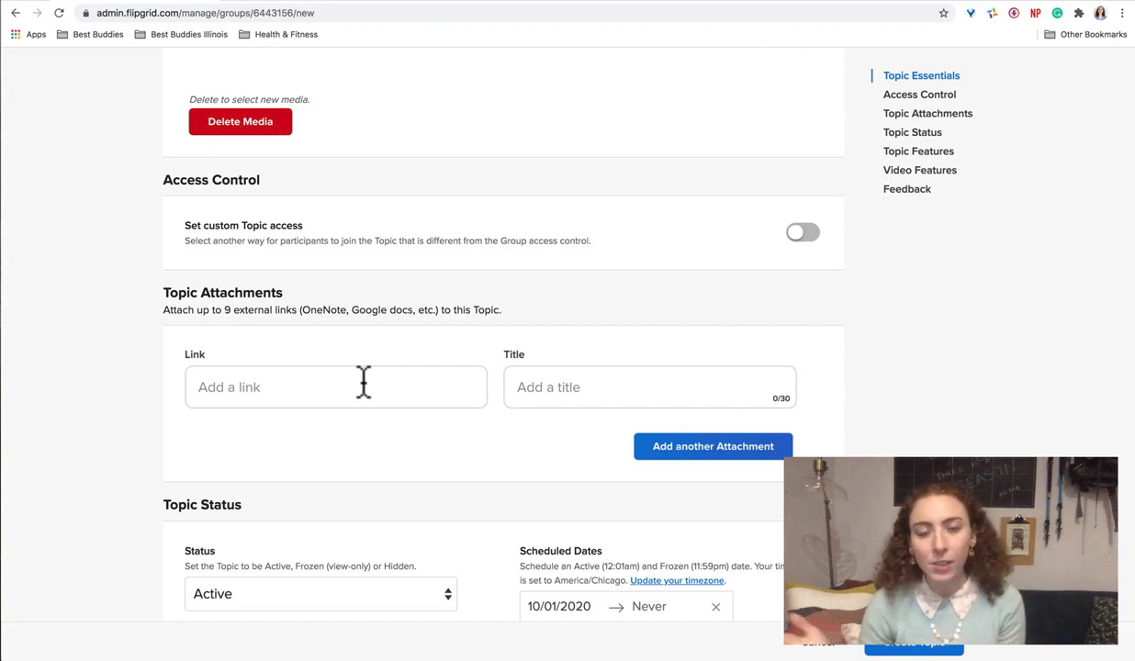
{"action": "scroll", "coordinate": [363, 382], "scroll_direction": "down", "scroll_amount": 3}
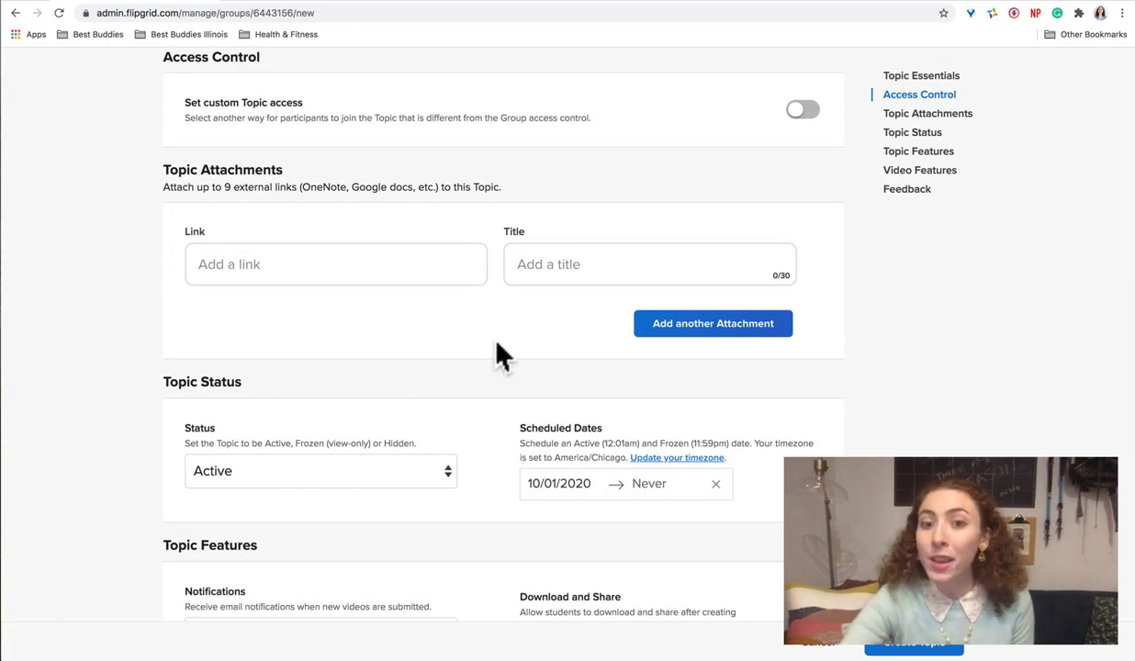
{"action": "scroll", "coordinate": [442, 370], "scroll_direction": "down", "scroll_amount": 2}
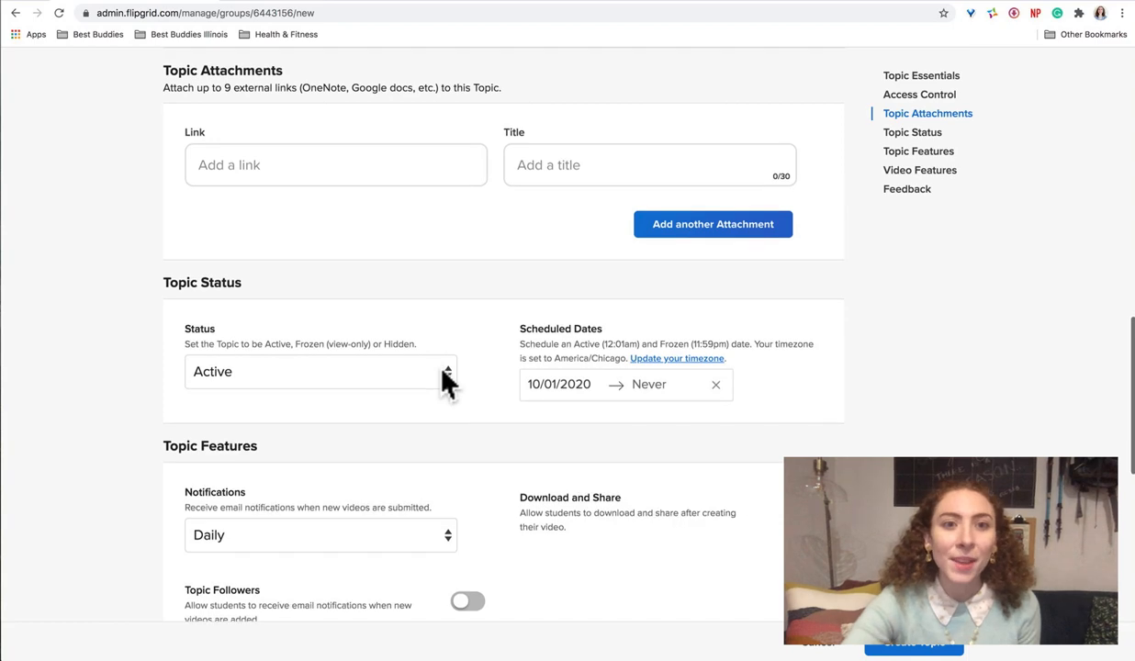
{"action": "scroll", "coordinate": [443, 380], "scroll_direction": "down", "scroll_amount": 1}
{"action": "scroll", "coordinate": [446, 380], "scroll_direction": "up", "scroll_amount": 2}
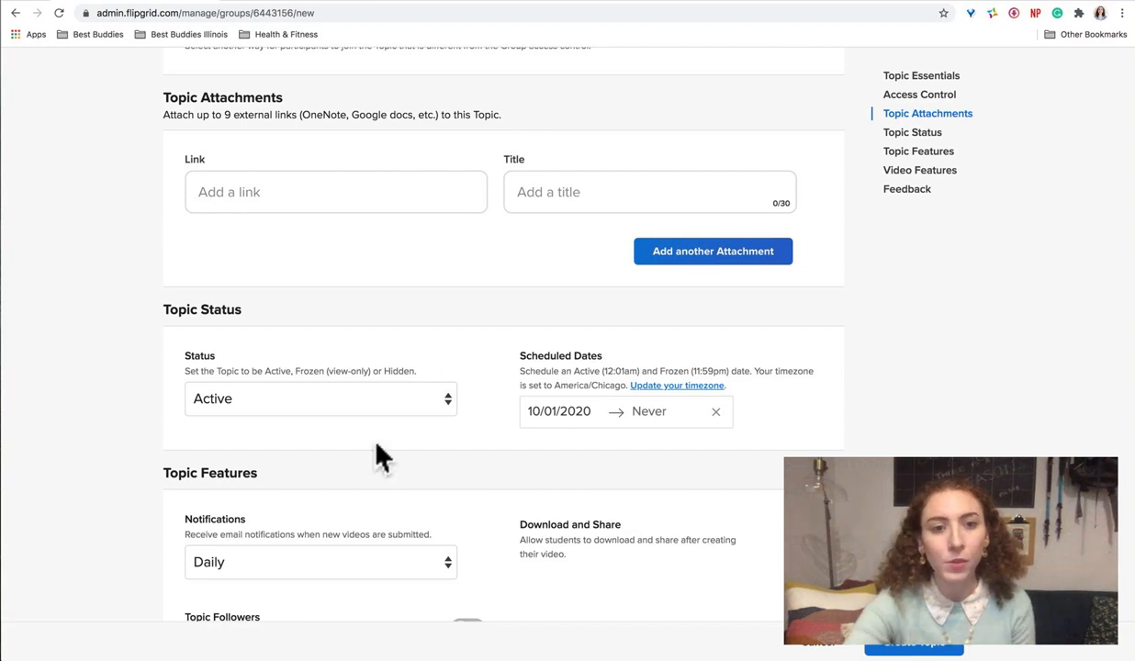
{"action": "scroll", "coordinate": [377, 454], "scroll_direction": "down", "scroll_amount": 2}
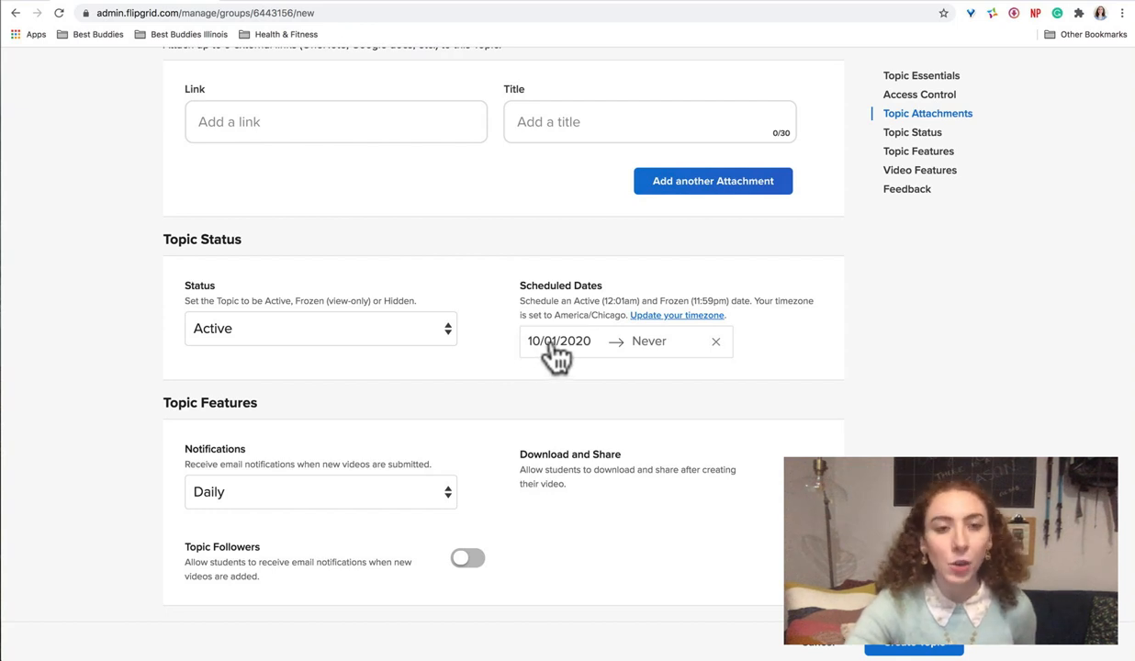
{"action": "left_click", "coordinate": [553, 354]}
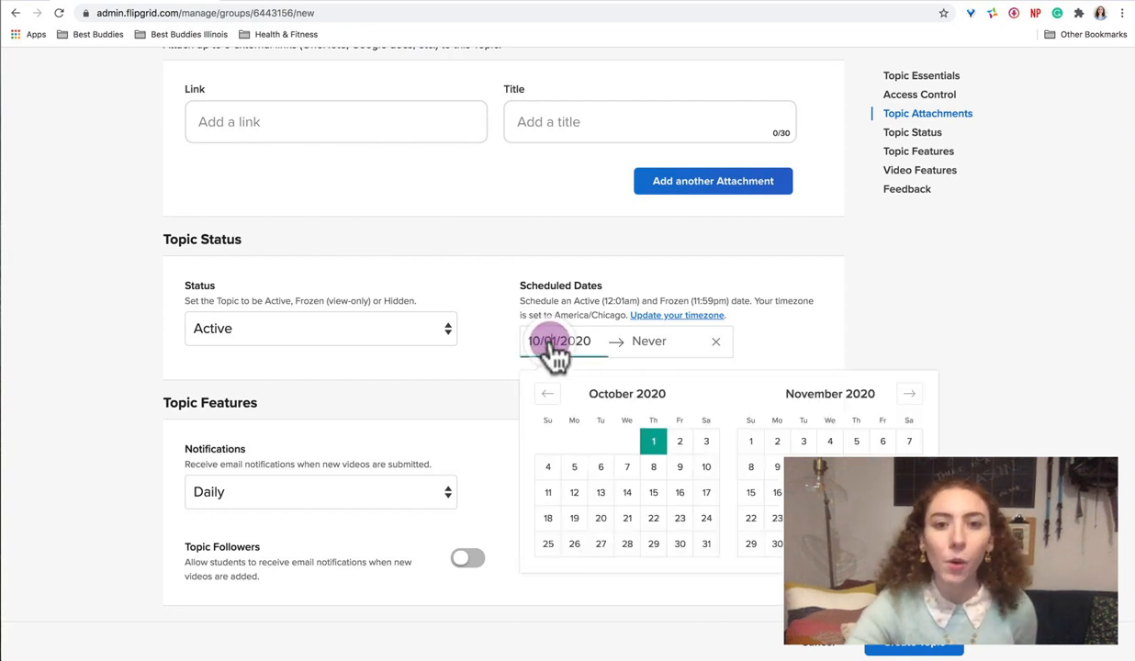
{"action": "left_click", "coordinate": [909, 395]}
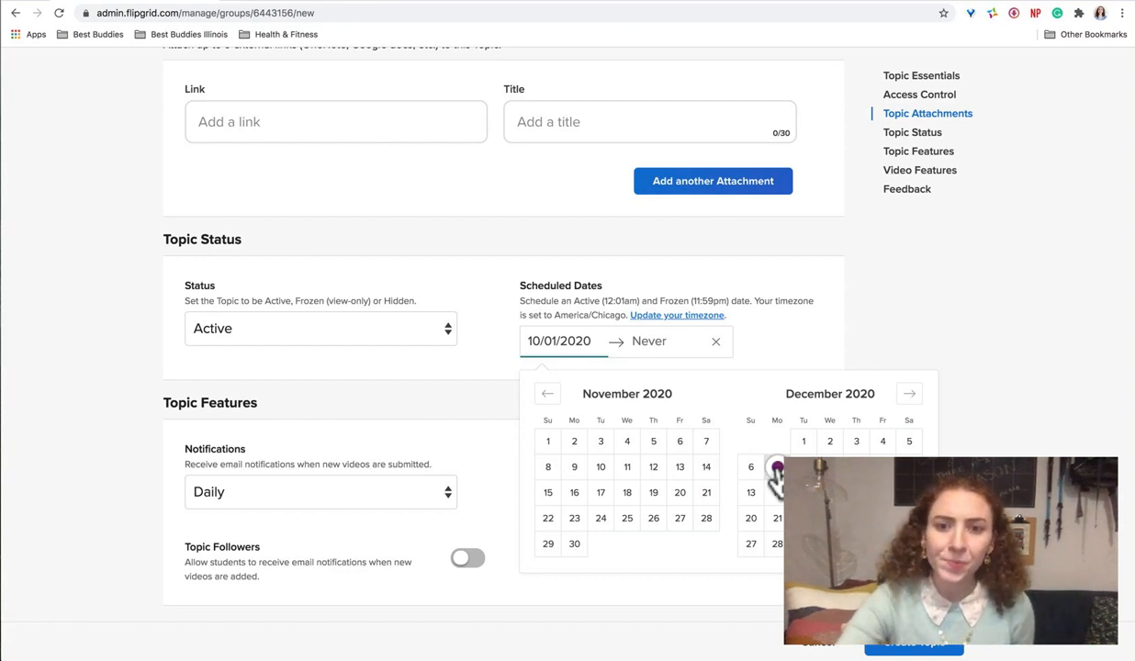
{"action": "left_click", "coordinate": [776, 472]}
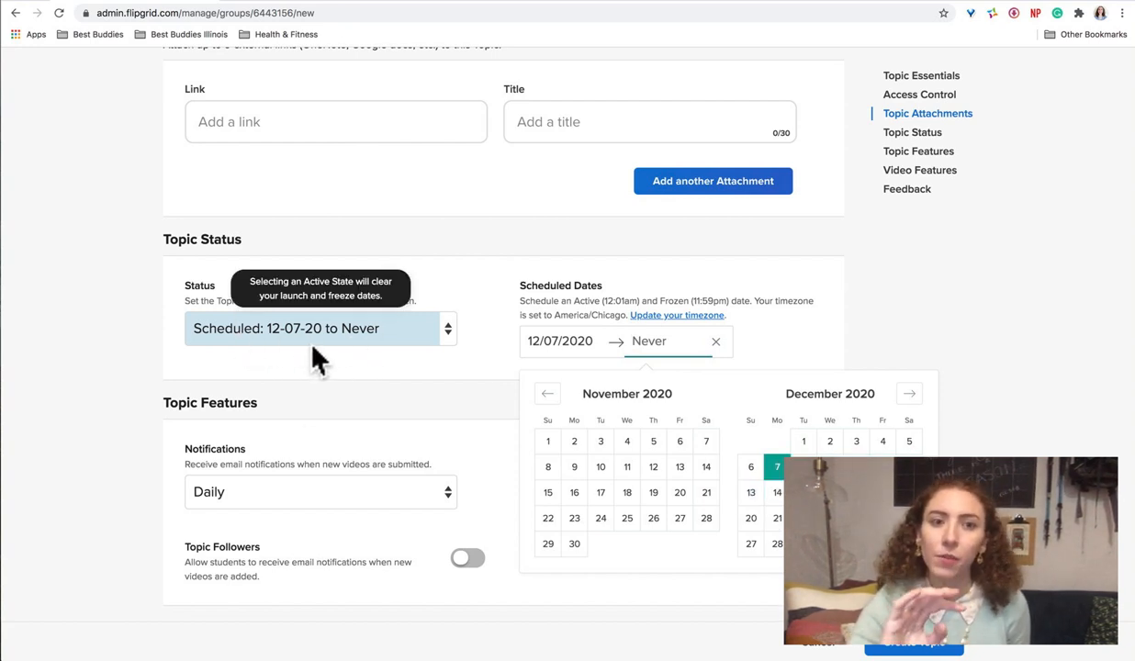
Step: Close the date calendar without a freeze date, and review the topic and video feature settings, including the Video and Selfie Styles options
{"action": "left_click", "coordinate": [898, 342]}
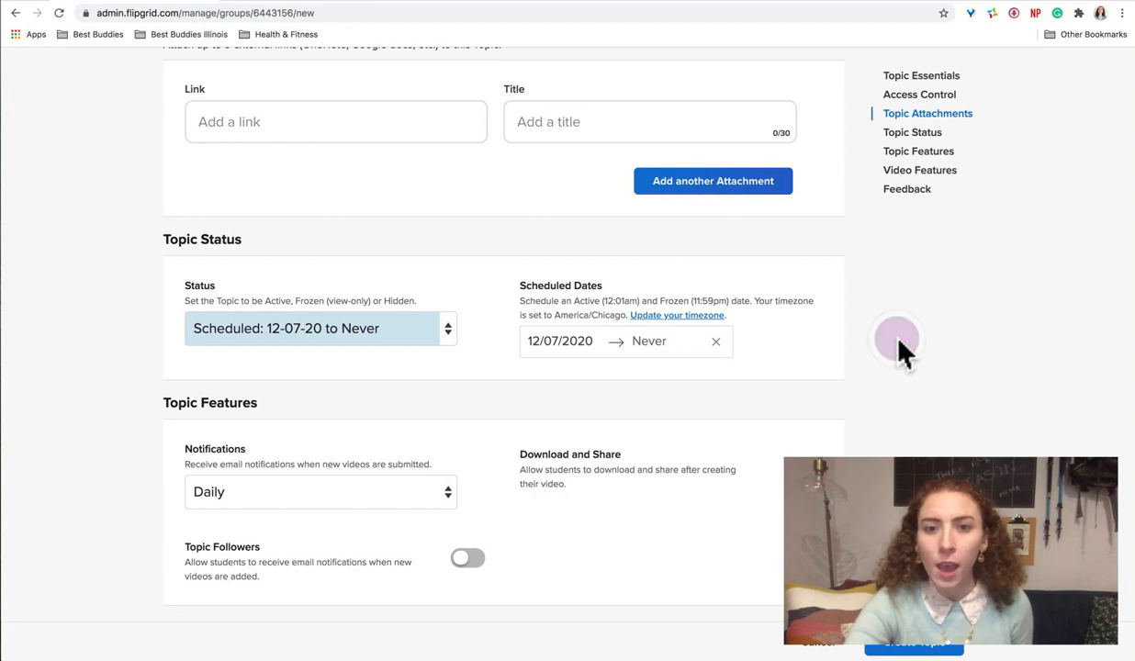
{"action": "scroll", "coordinate": [900, 355], "scroll_direction": "up", "scroll_amount": 2}
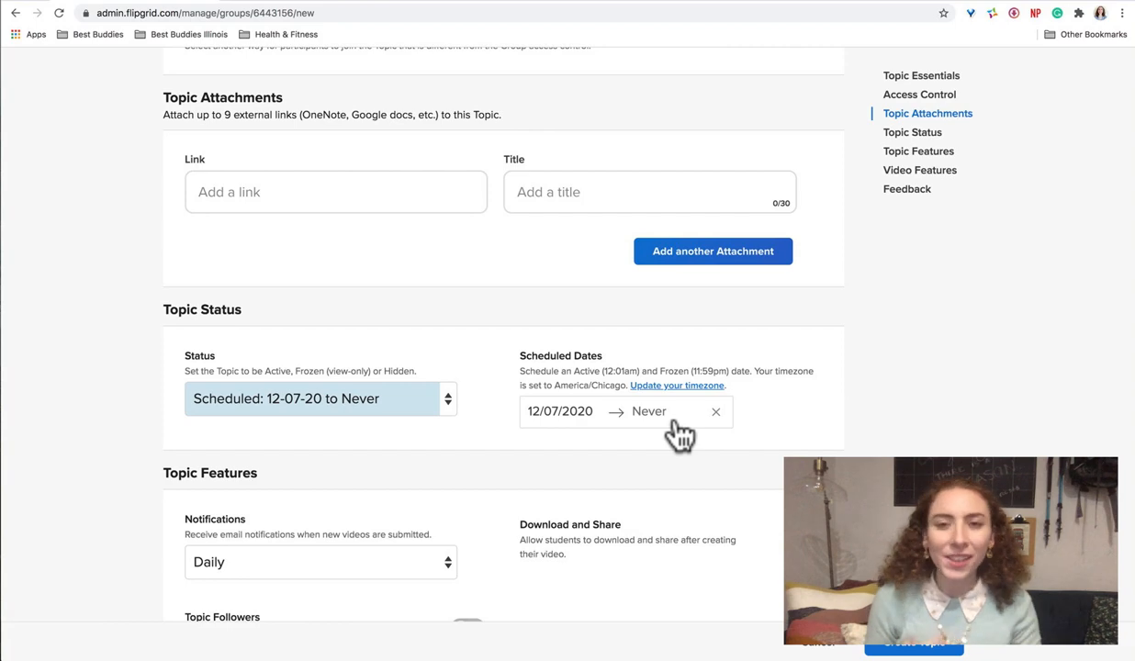
{"action": "scroll", "coordinate": [675, 425], "scroll_direction": "down", "scroll_amount": 5}
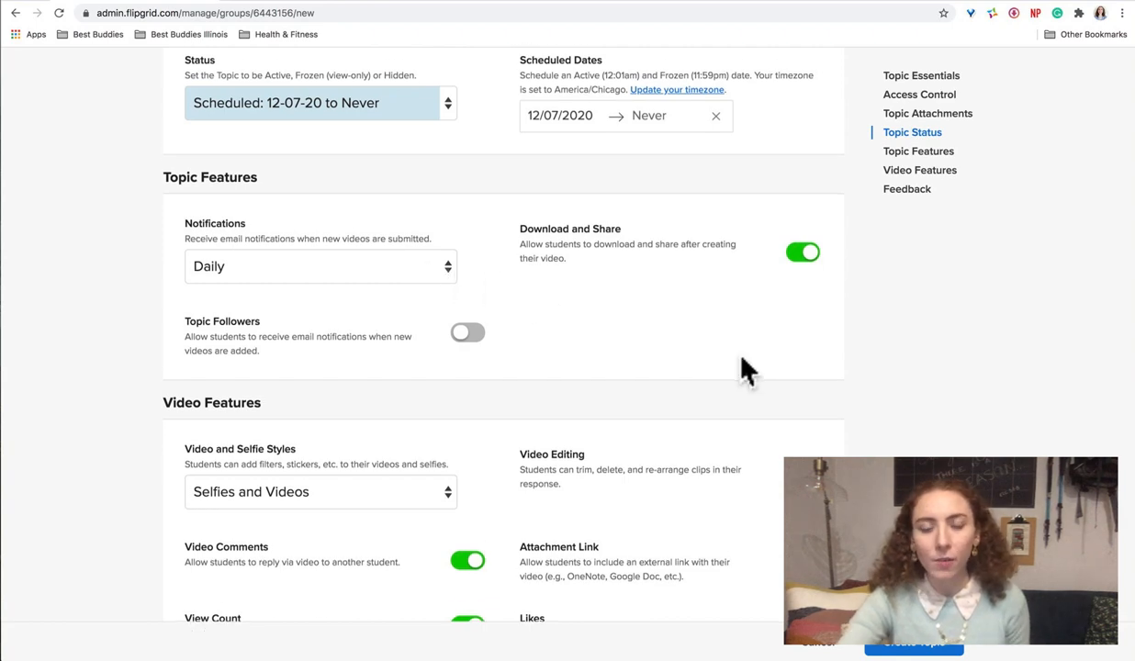
{"action": "scroll", "coordinate": [740, 368], "scroll_direction": "down", "scroll_amount": 2}
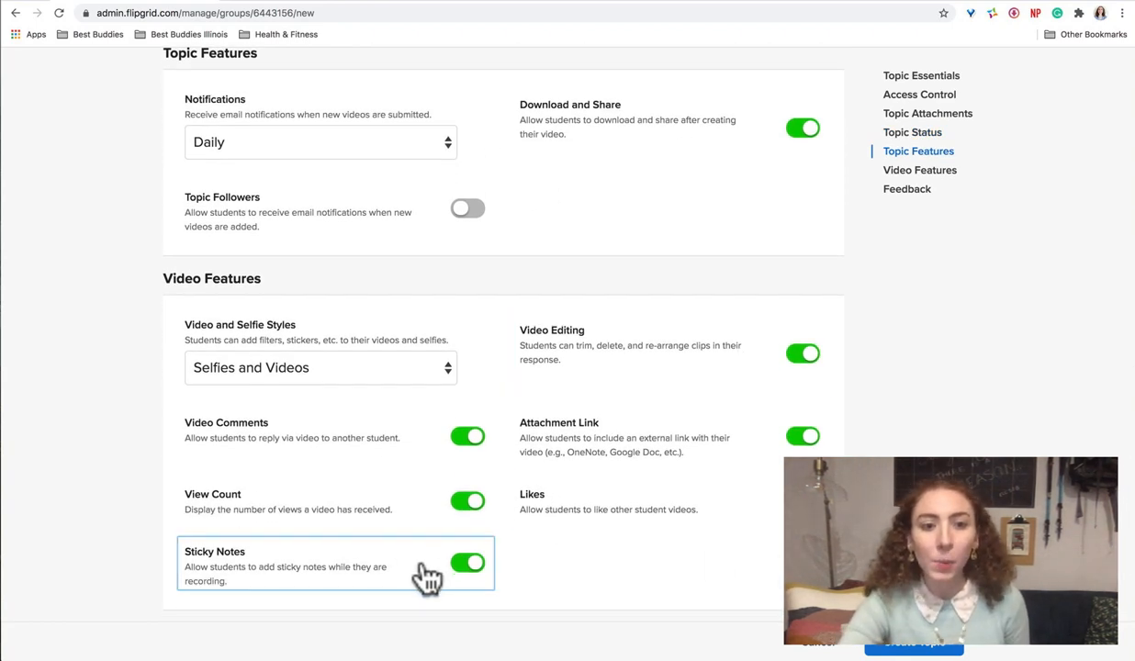
{"action": "scroll", "coordinate": [422, 565], "scroll_direction": "down", "scroll_amount": 1}
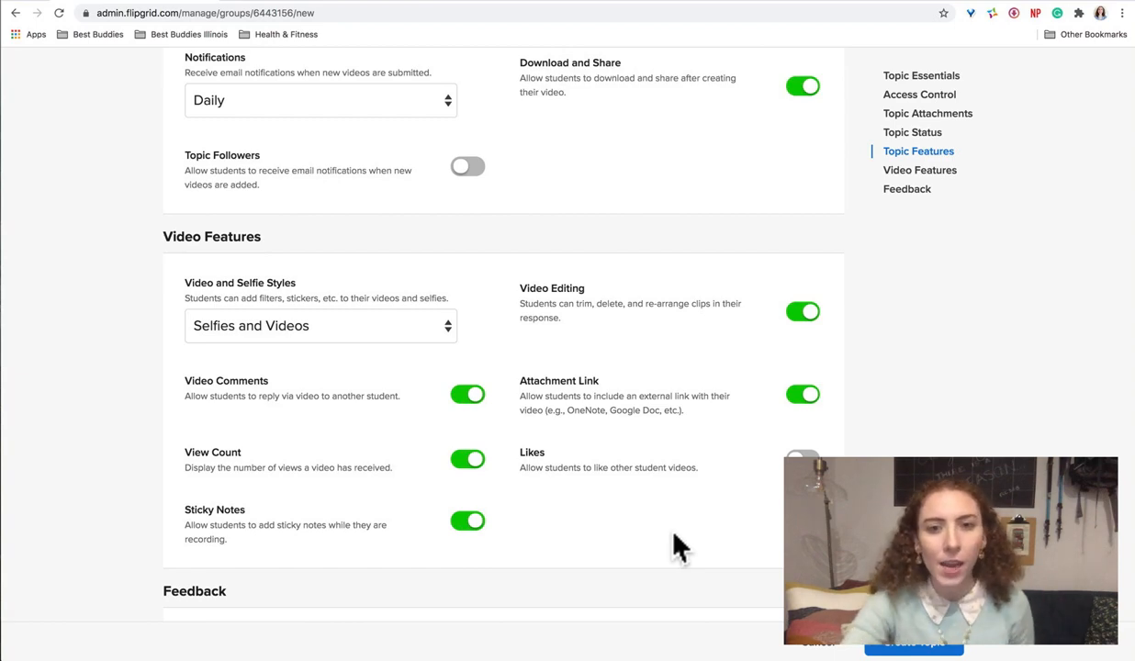
{"action": "scroll", "coordinate": [675, 542], "scroll_direction": "down", "scroll_amount": 5}
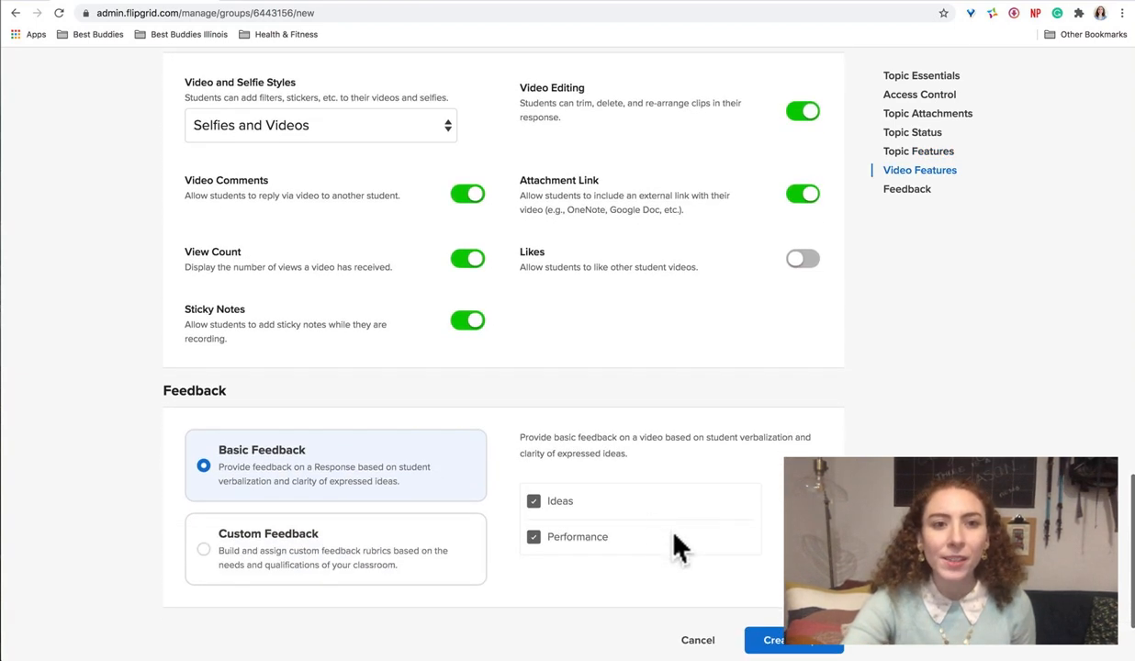
{"action": "left_click", "coordinate": [370, 119]}
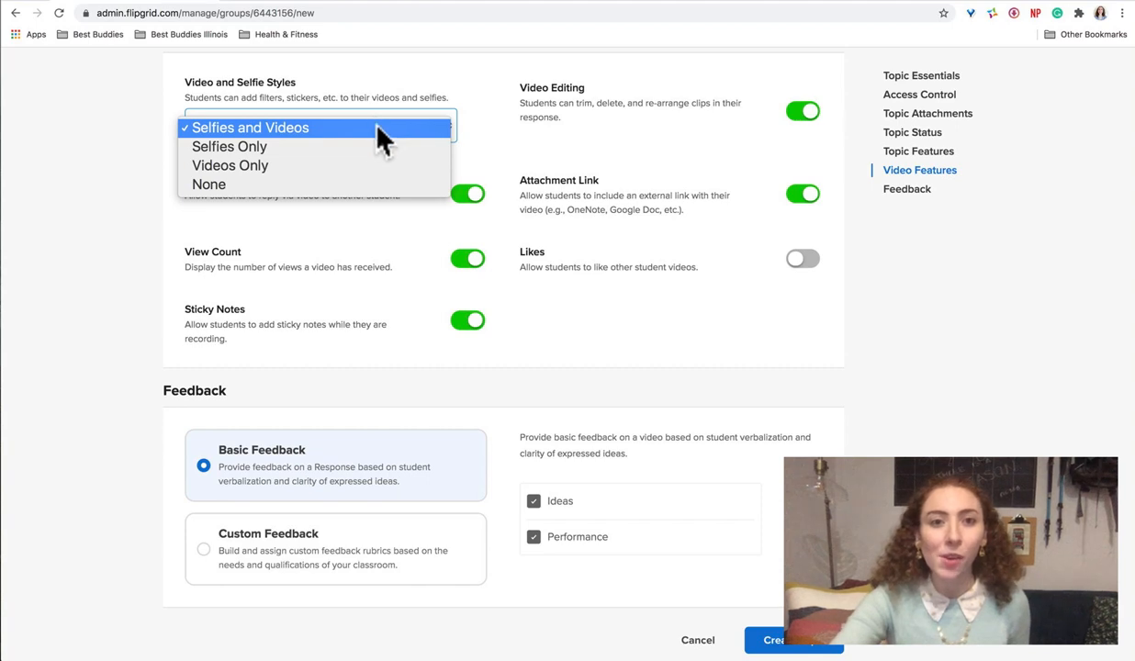
{"action": "left_click", "coordinate": [376, 126]}
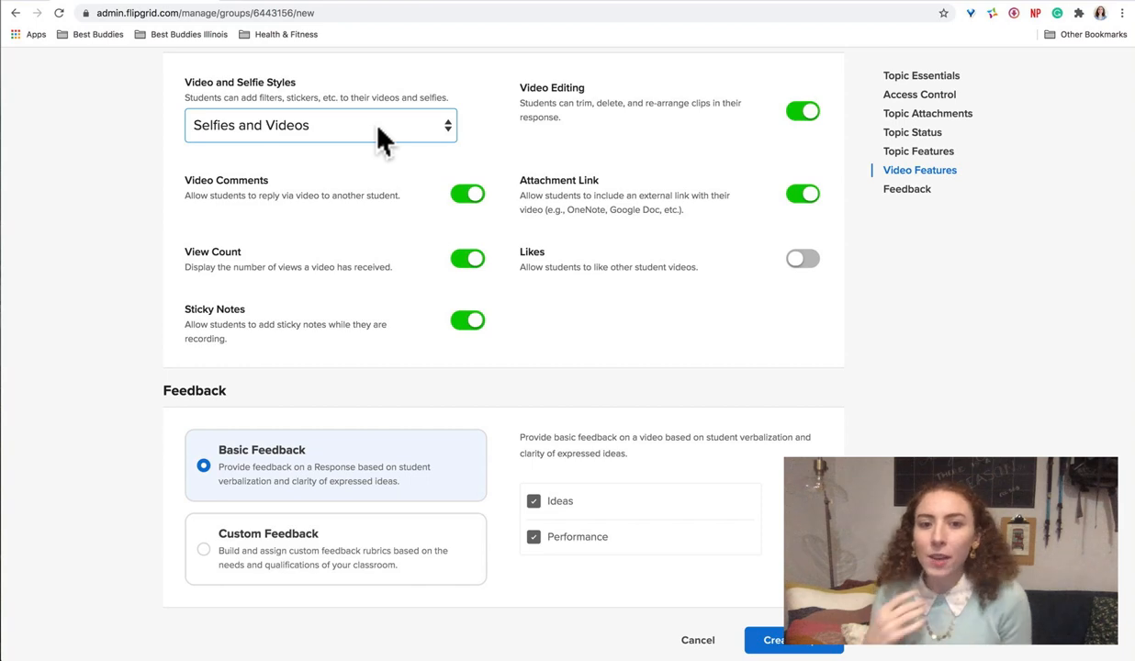
Step: Create the "Favorite Present Ever?" topic with the current settings and dismiss the dialog offering its share link
{"action": "scroll", "coordinate": [648, 274], "scroll_direction": "down", "scroll_amount": 3}
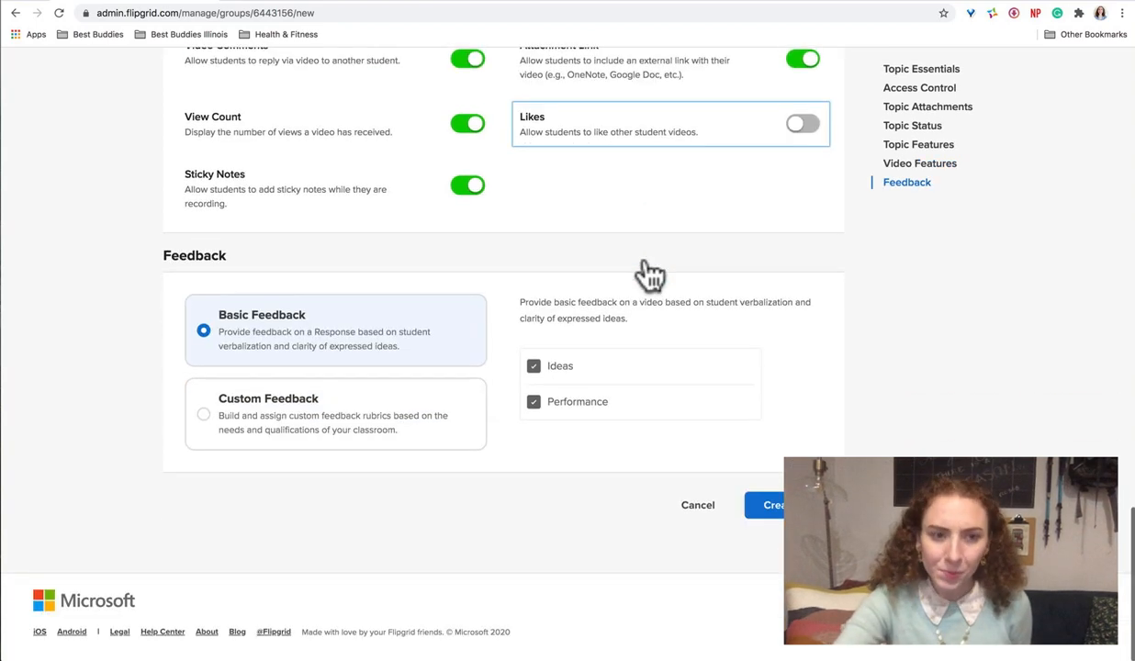
{"action": "left_click", "coordinate": [762, 512]}
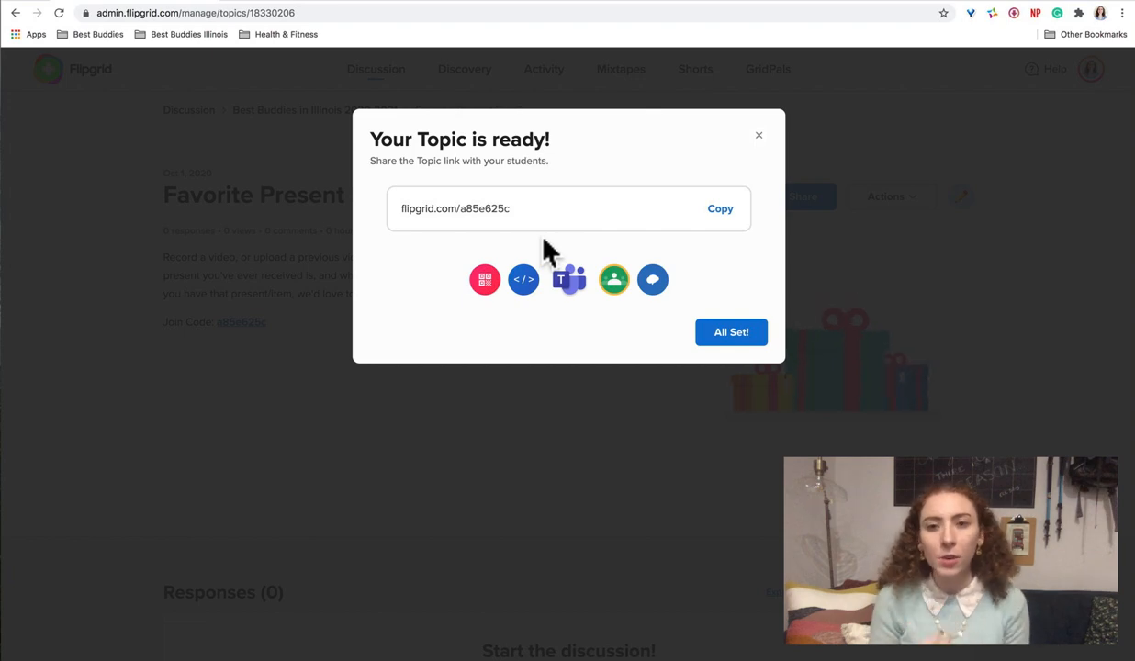
{"action": "left_click", "coordinate": [732, 338]}
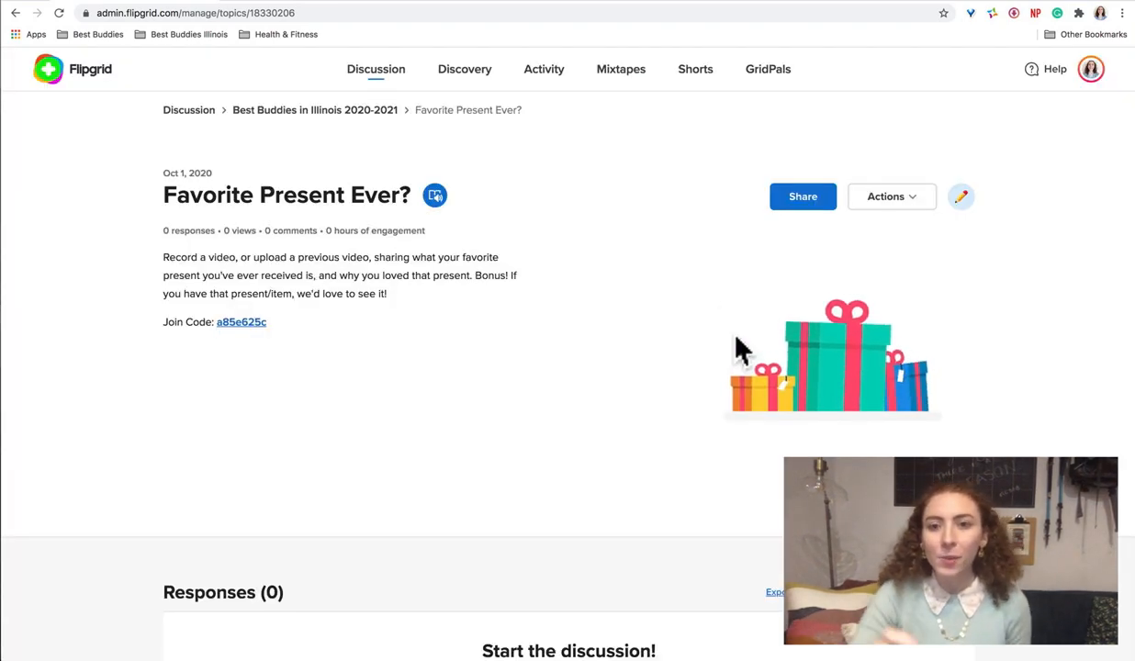
Step: Return to the Best Buddies in Illinois 2020-2021 group and look through its list of topics and their statuses
{"action": "left_click", "coordinate": [362, 111]}
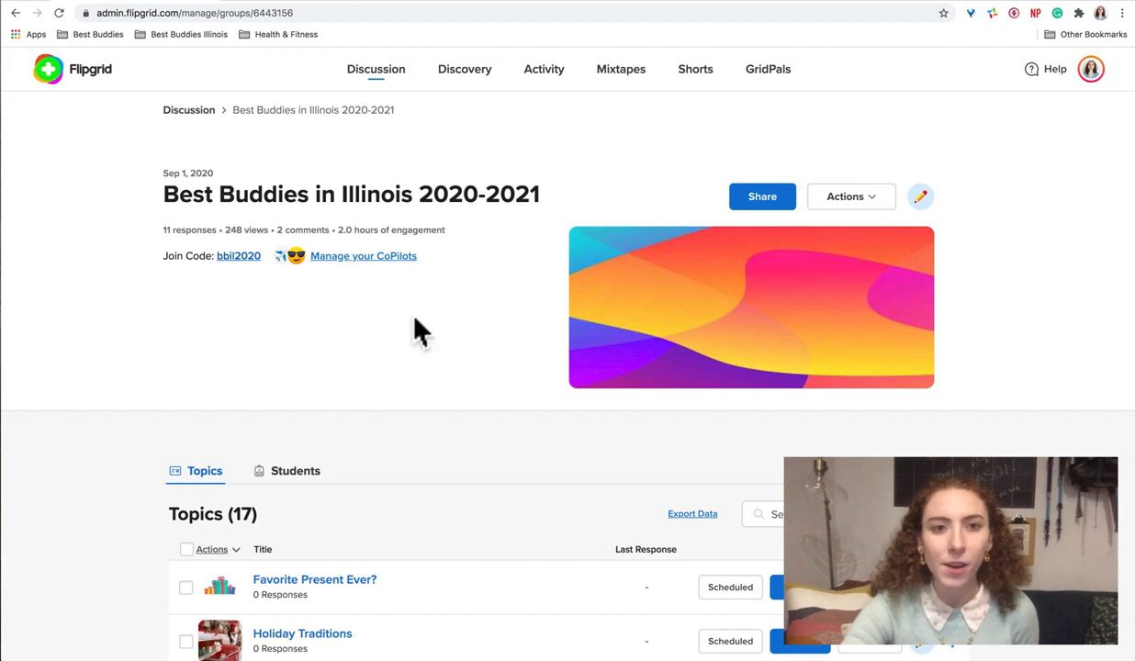
{"action": "scroll", "coordinate": [418, 331], "scroll_direction": "down", "scroll_amount": 5}
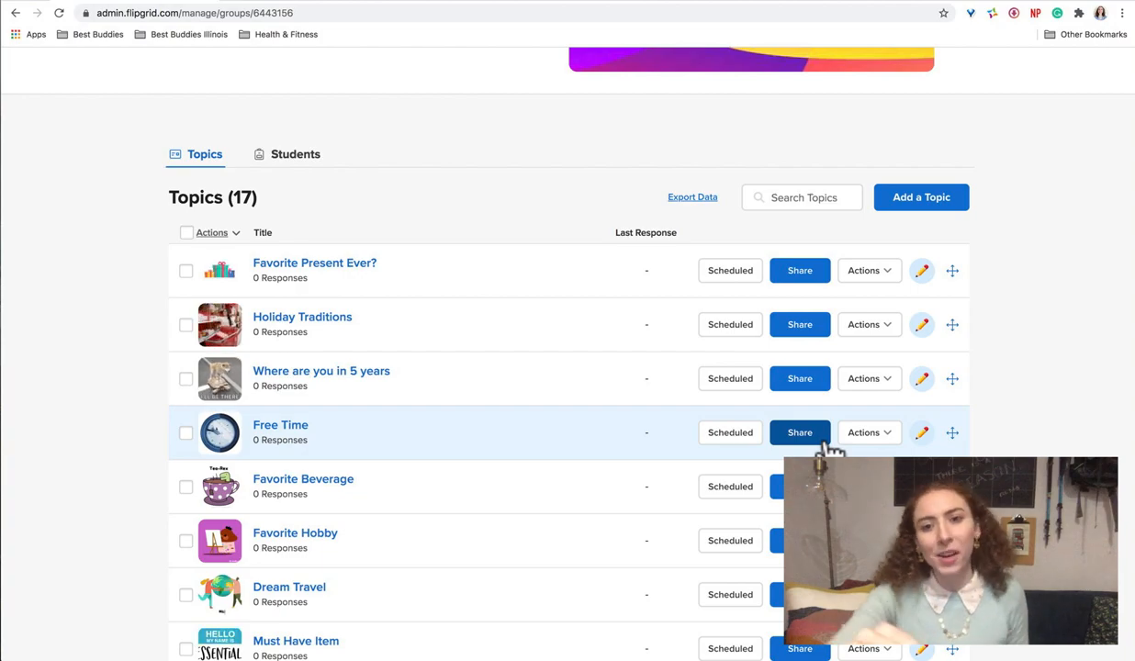
{"action": "scroll", "coordinate": [829, 448], "scroll_direction": "down", "scroll_amount": 6}
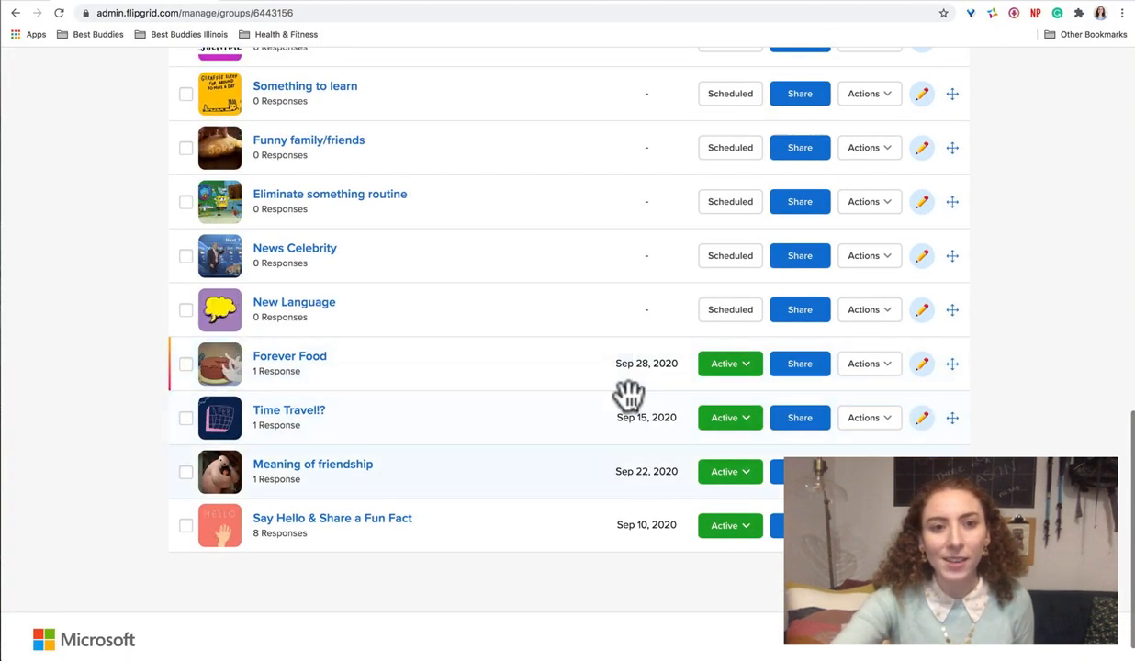
{"action": "scroll", "coordinate": [617, 378], "scroll_direction": "up", "scroll_amount": 10}
{"action": "scroll", "coordinate": [627, 386], "scroll_direction": "down", "scroll_amount": 5}
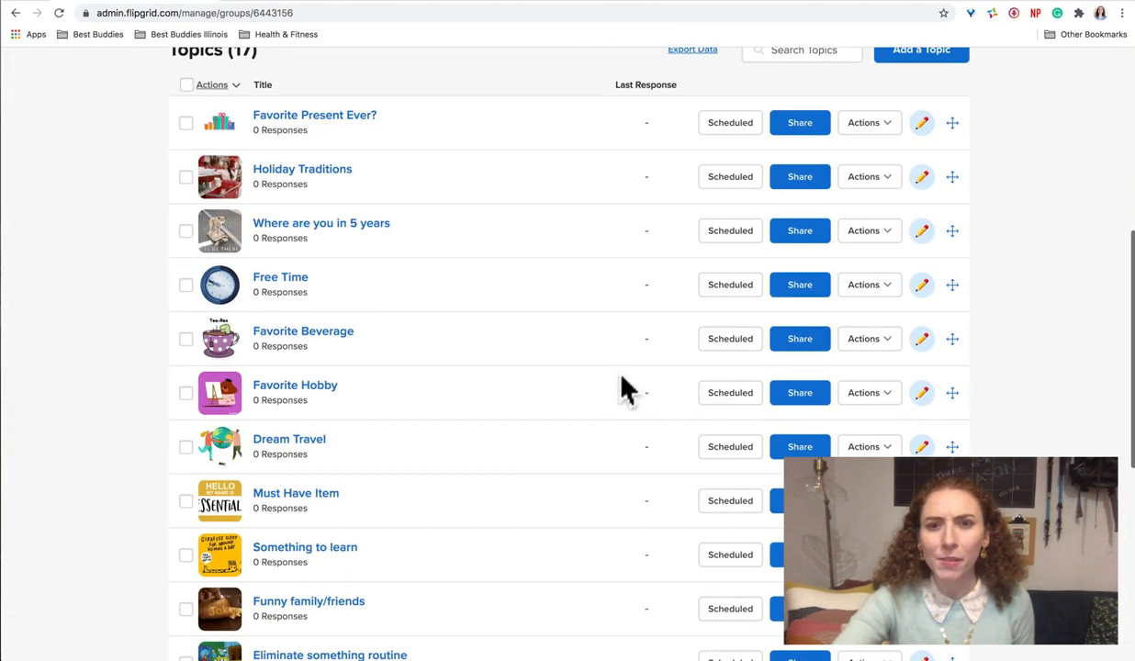
{"action": "scroll", "coordinate": [622, 377], "scroll_direction": "up", "scroll_amount": 1}
{"action": "scroll", "coordinate": [622, 377], "scroll_direction": "down", "scroll_amount": 1}
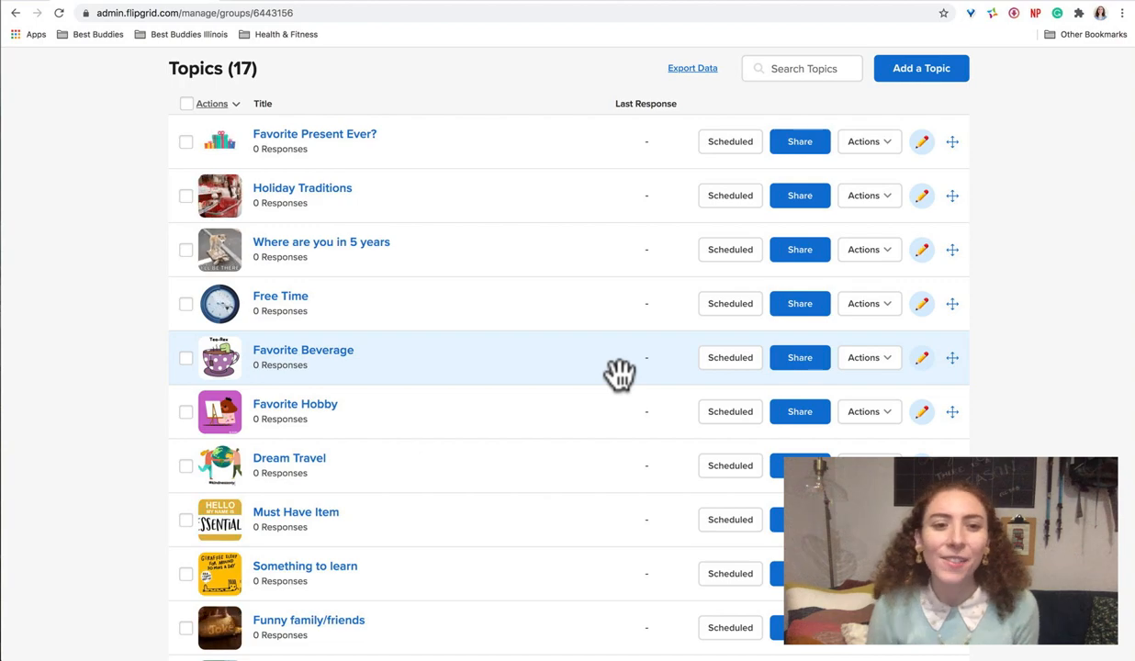
{"action": "scroll", "coordinate": [620, 372], "scroll_direction": "down", "scroll_amount": 2}
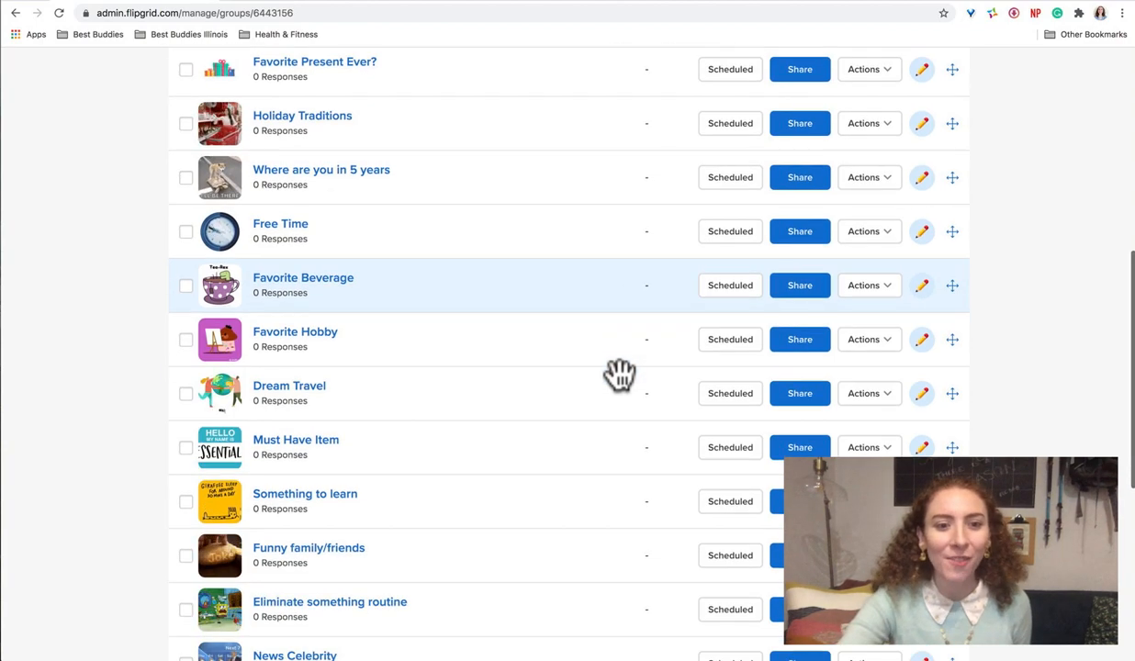
{"action": "scroll", "coordinate": [620, 372], "scroll_direction": "up", "scroll_amount": 5}
{"action": "scroll", "coordinate": [620, 372], "scroll_direction": "up", "scroll_amount": 2}
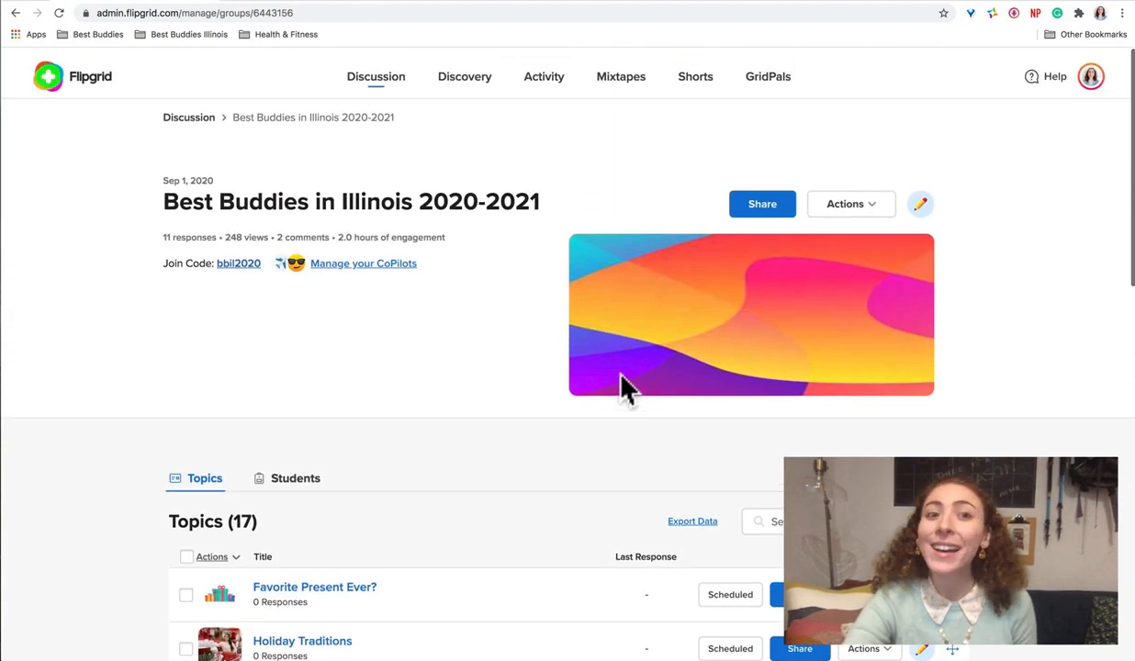